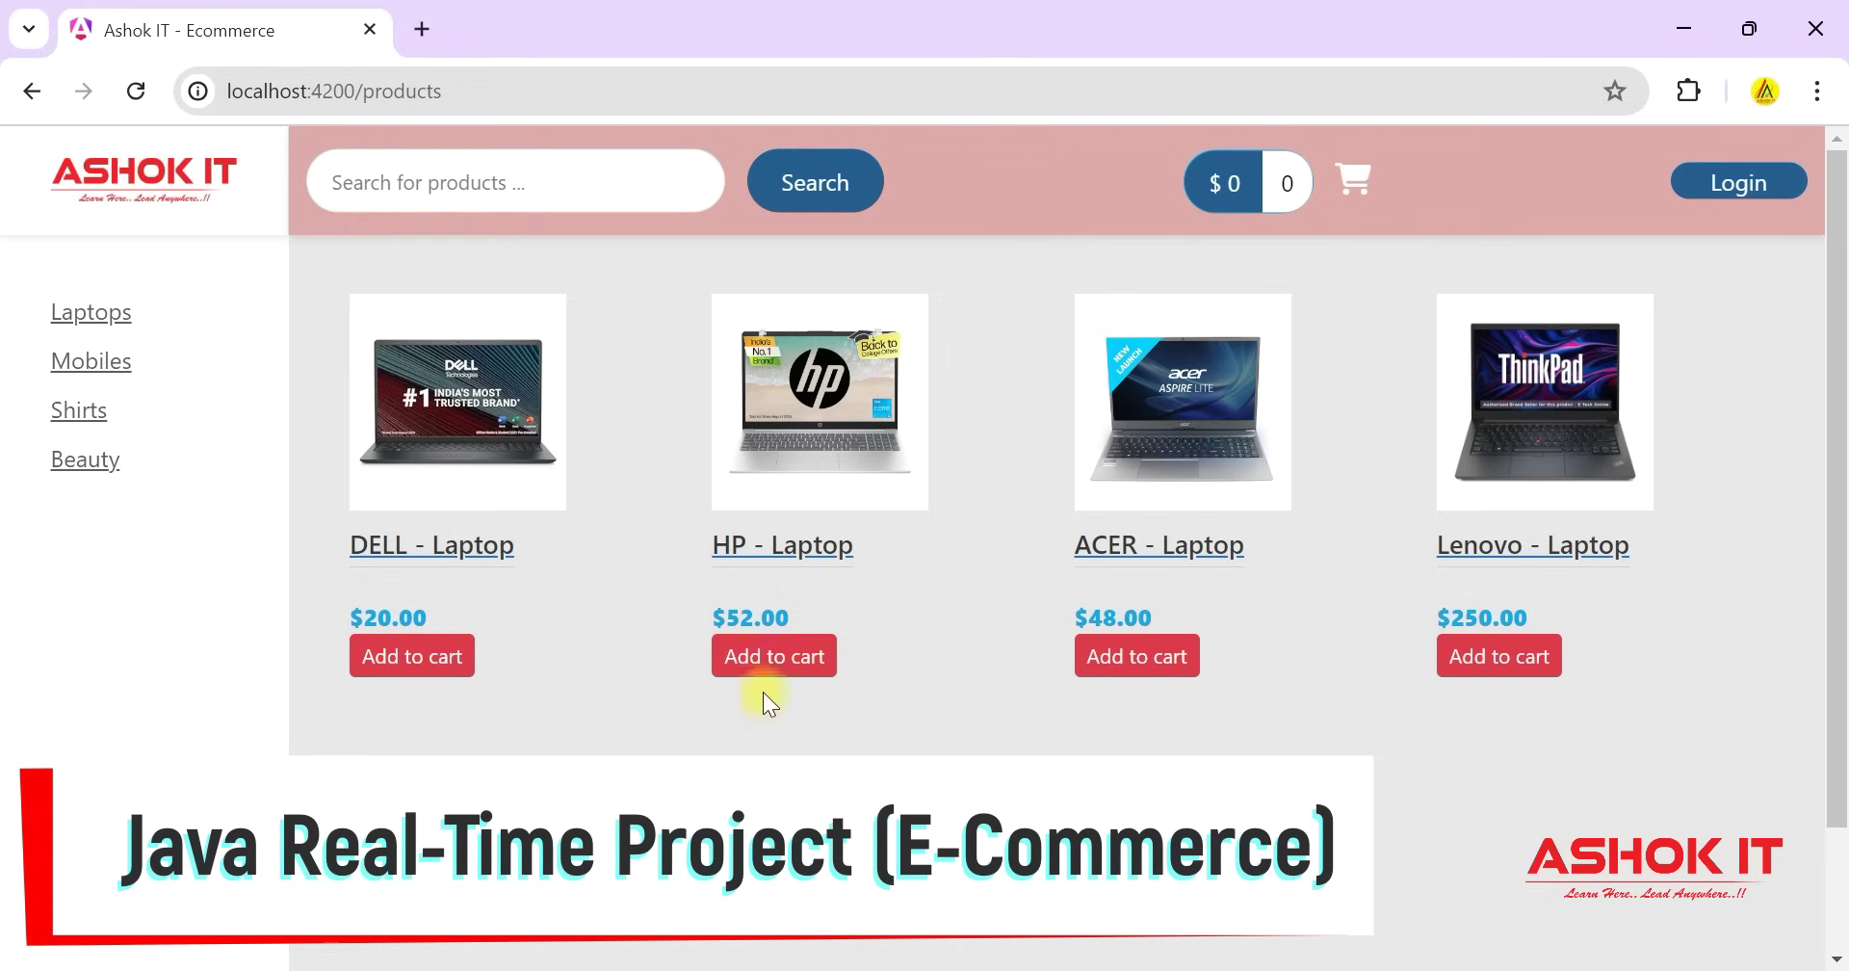
Step through the Laptops, Mobiles, Shirts and Beauty categories, ending on Beauty's No Products Found message.
left_click(97, 318)
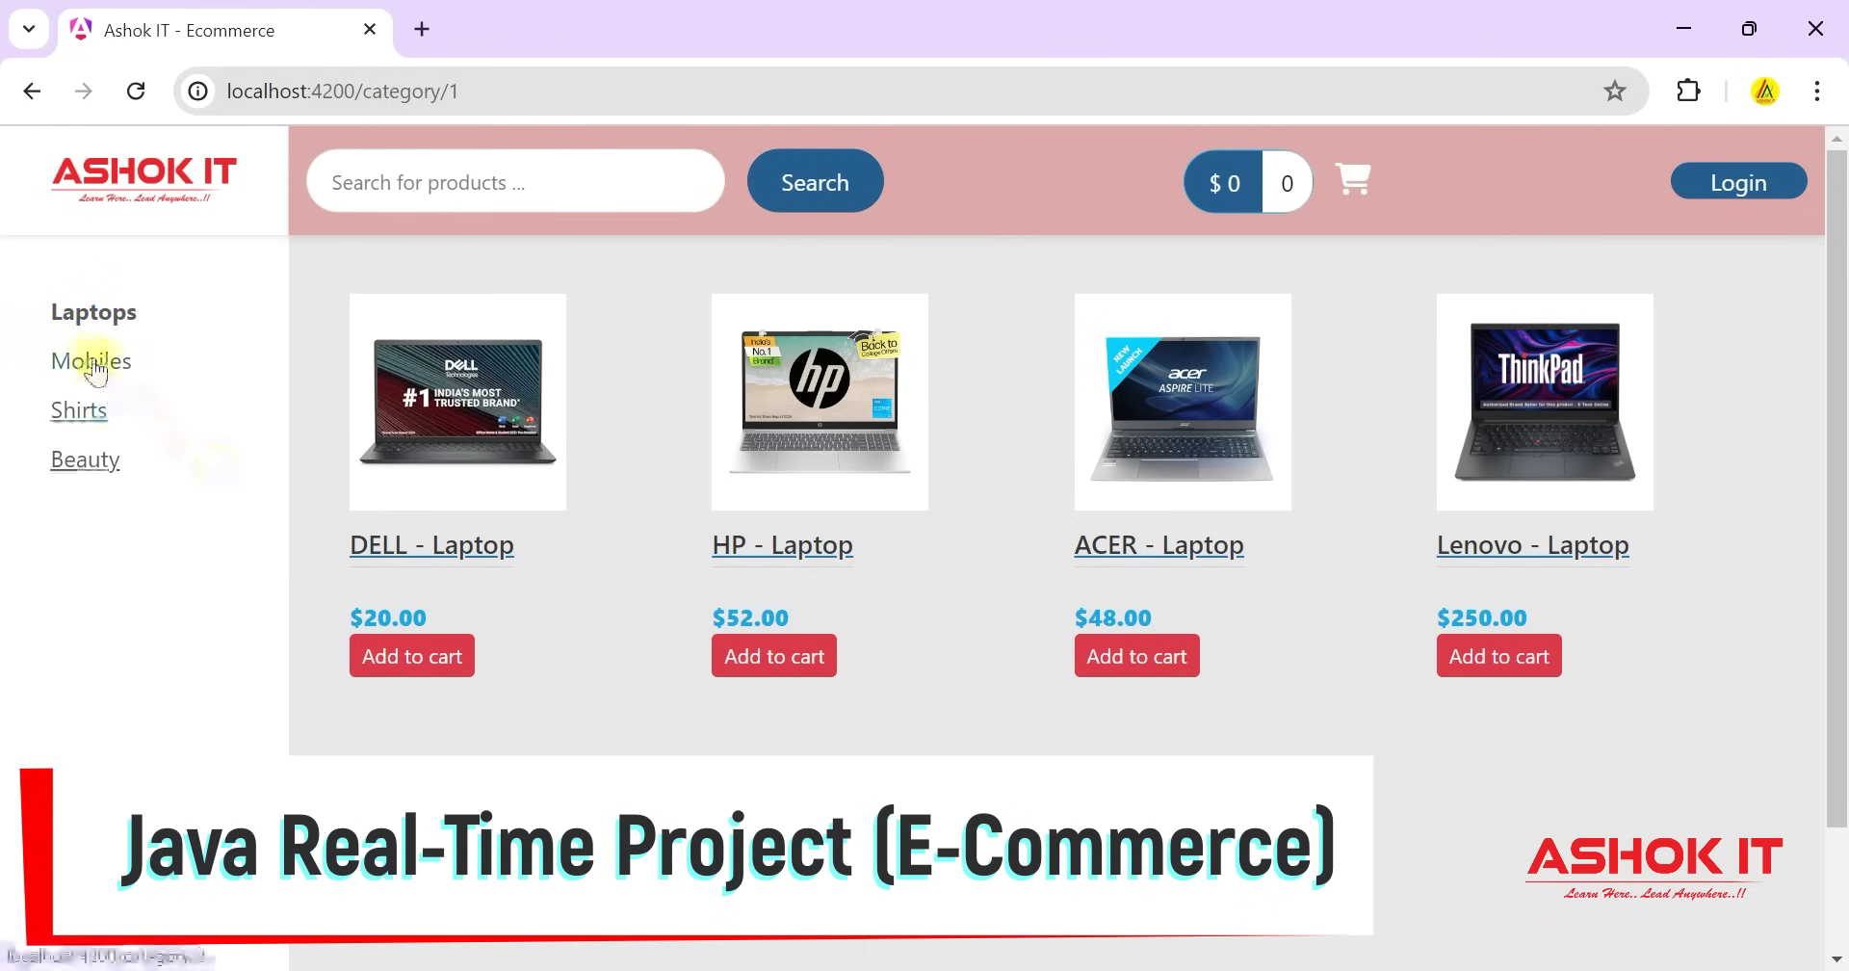
left_click(91, 361)
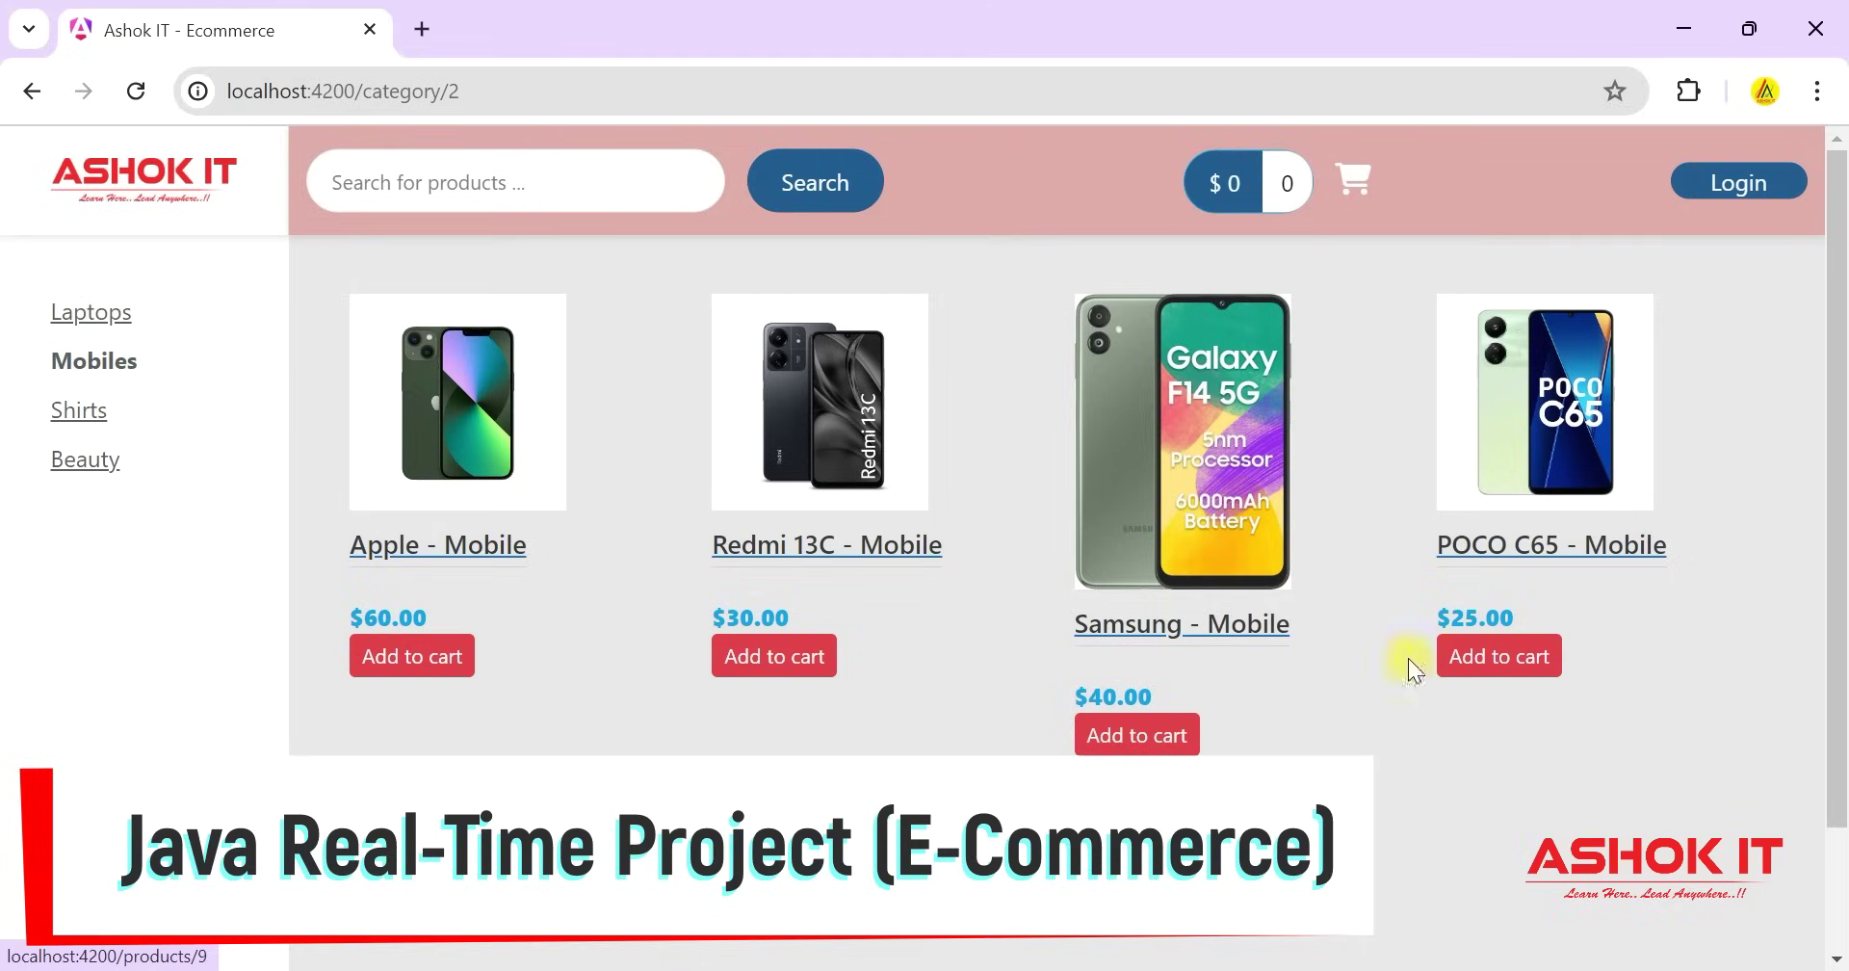
left_click(102, 413)
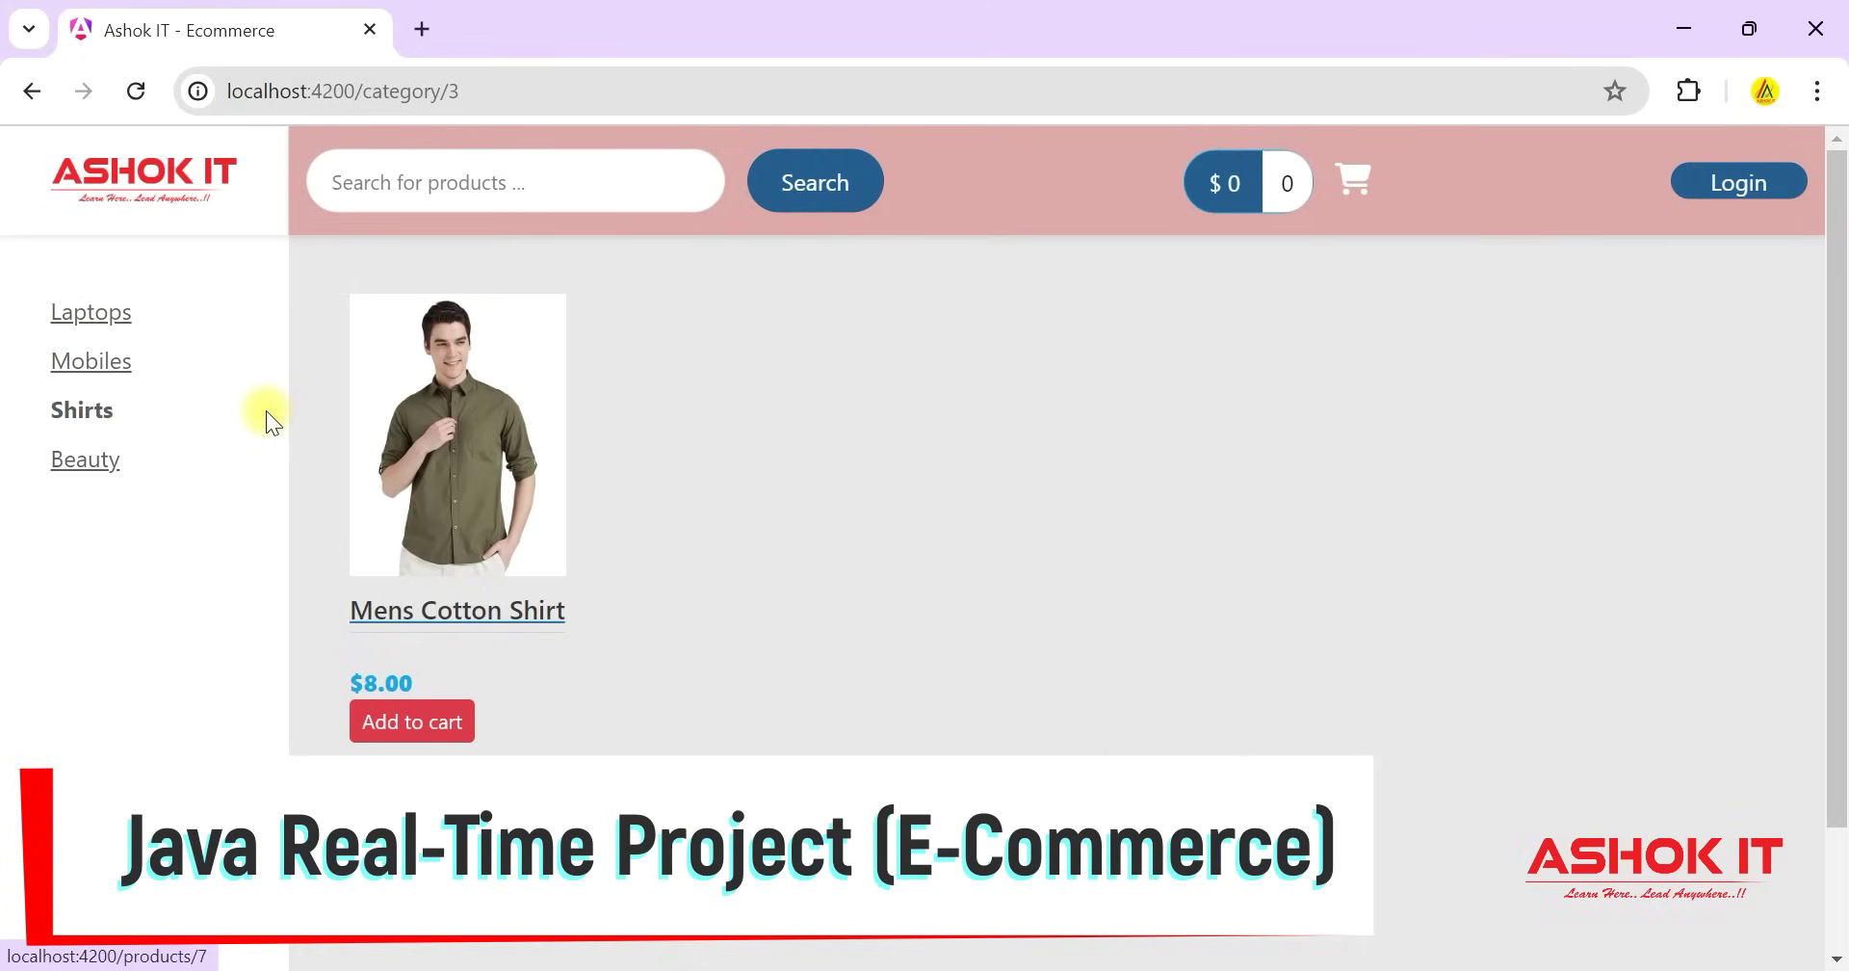
left_click(90, 464)
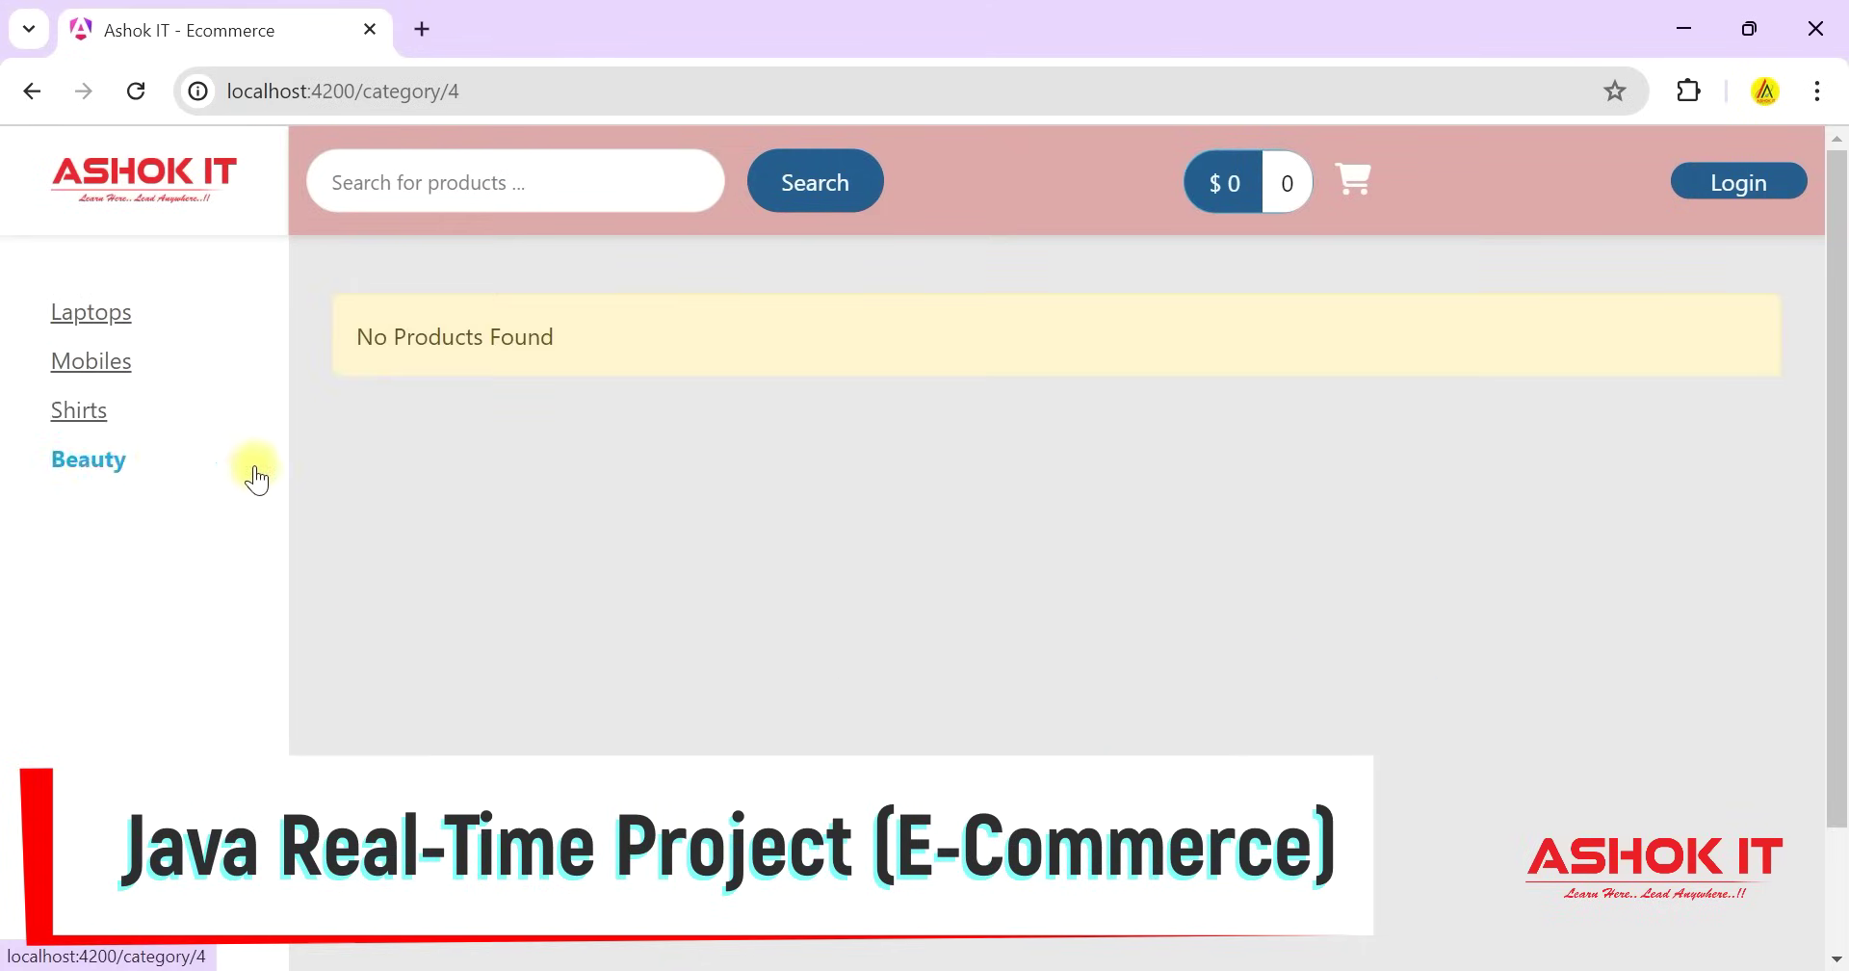
left_click_drag(367, 339, 557, 339)
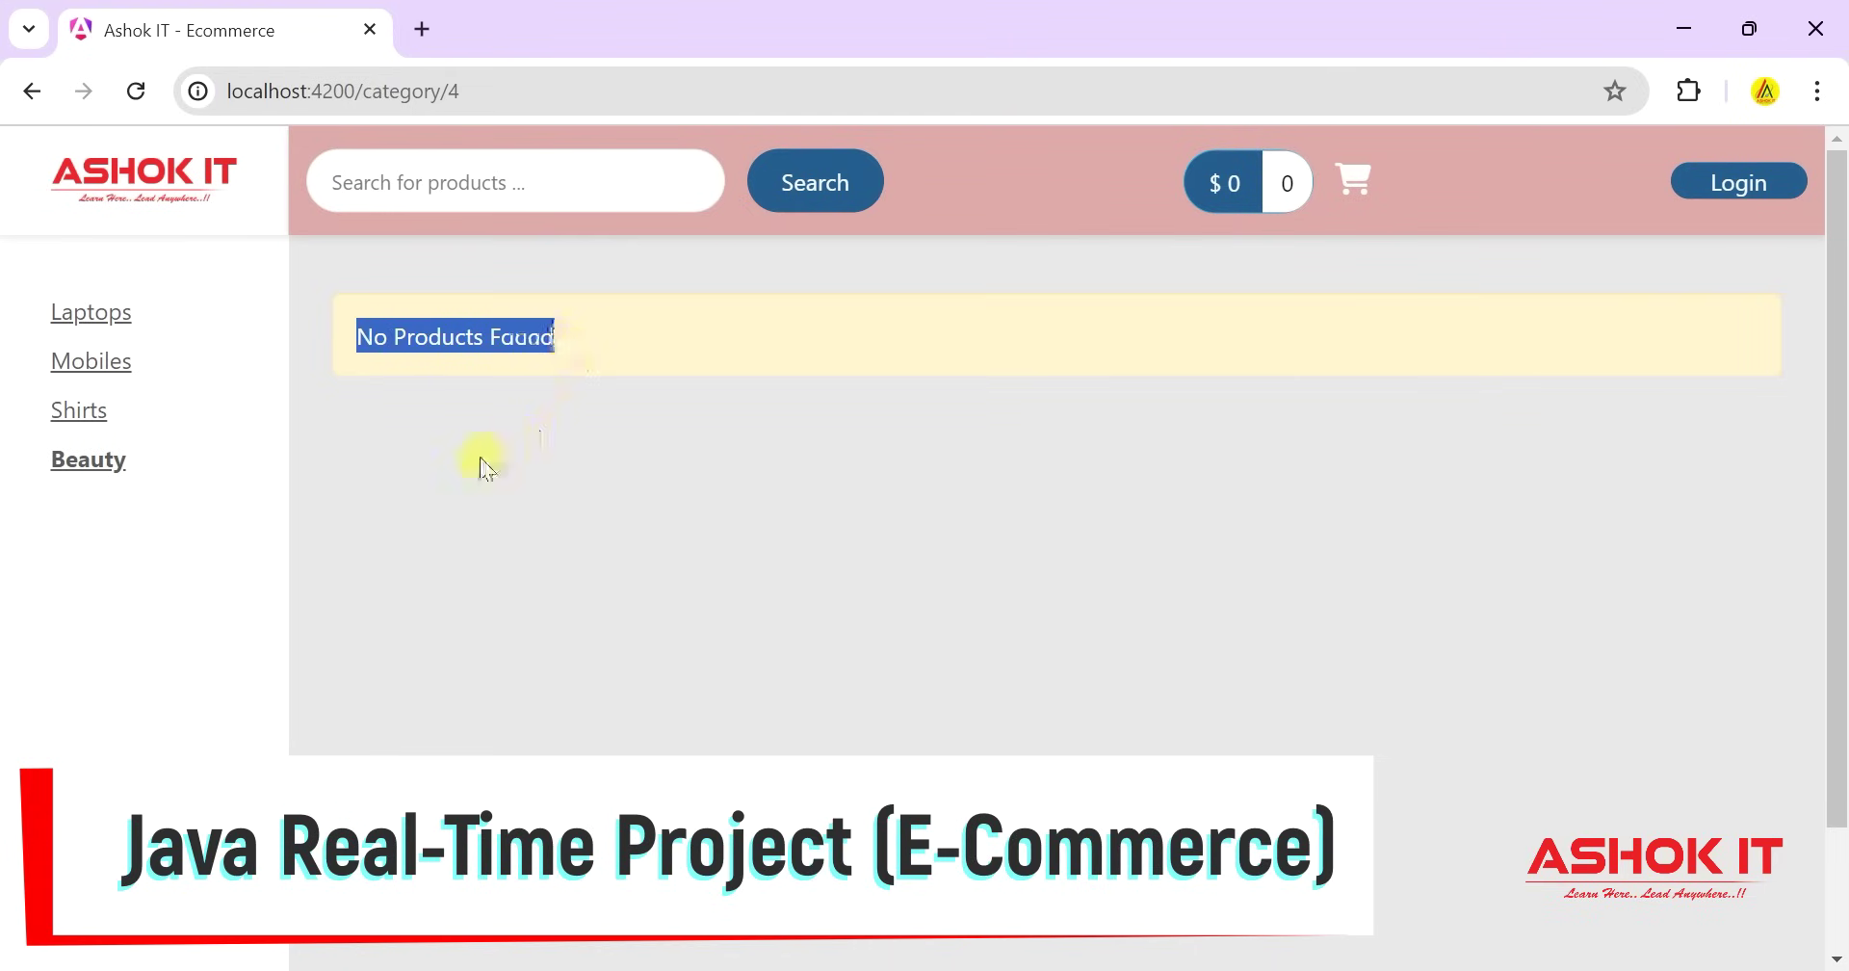
Search for 'lap', then 'mobiles', and return to the full listing via the ASHOK IT logo.
left_click(383, 185)
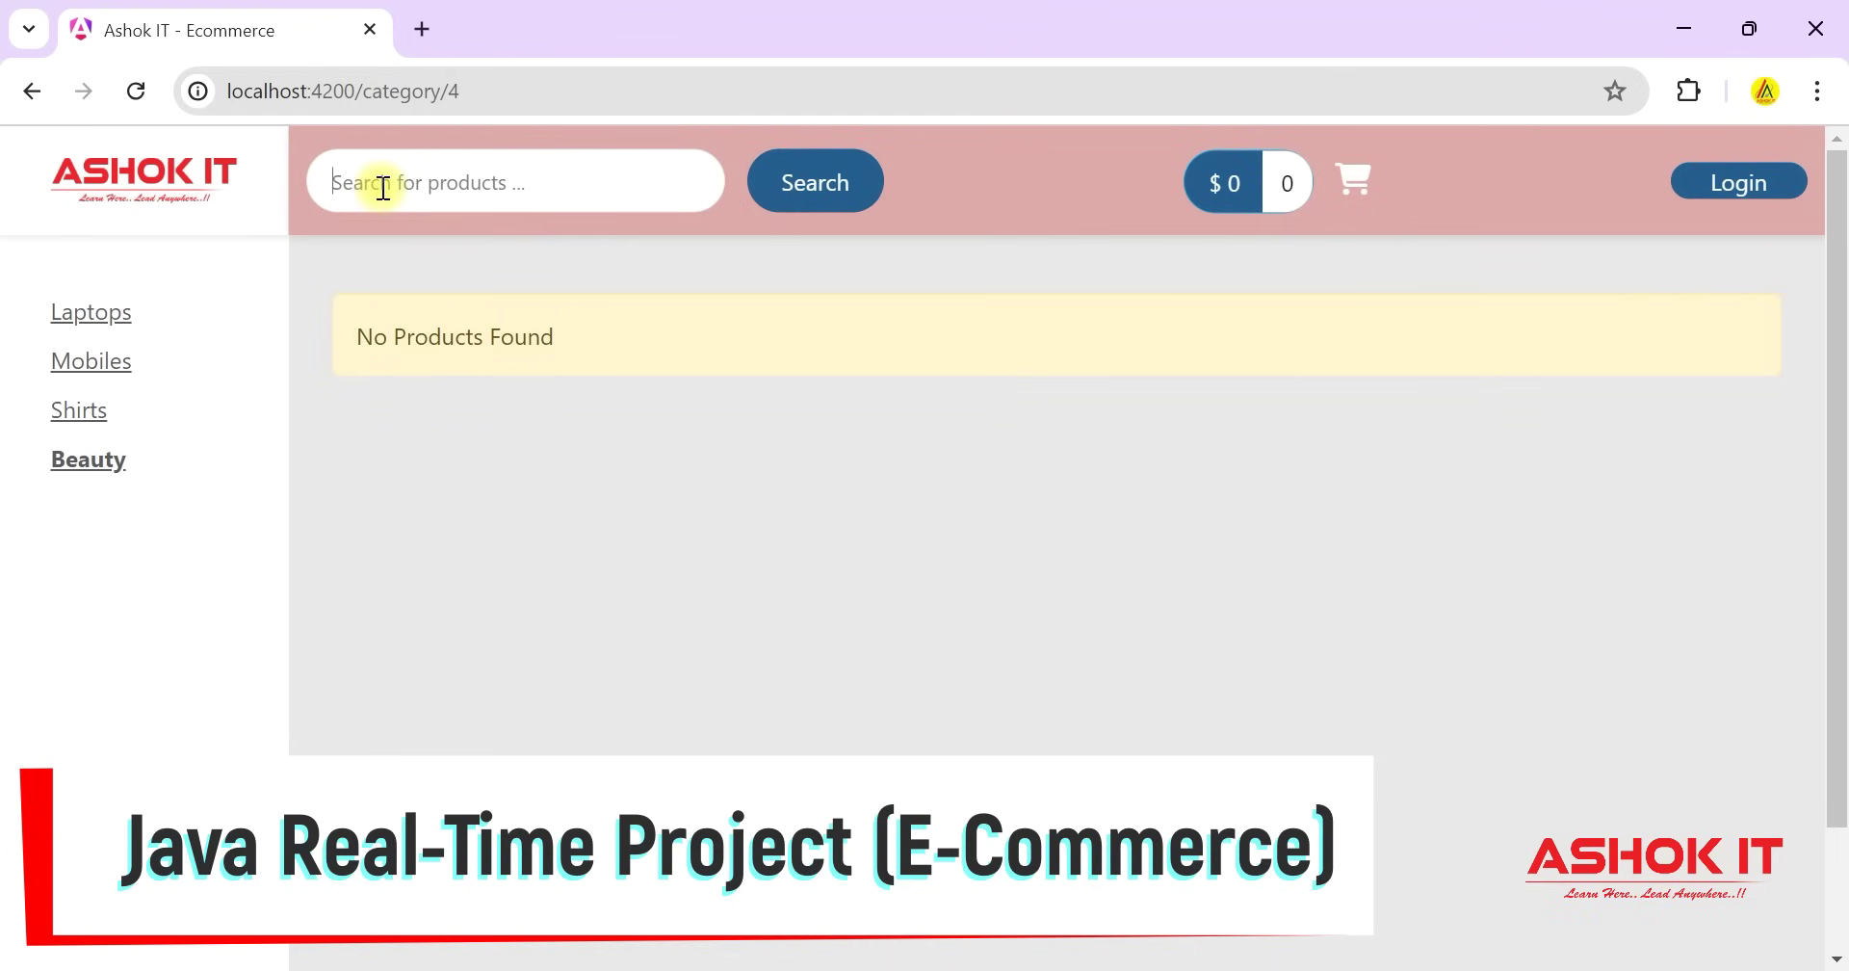
type("lap")
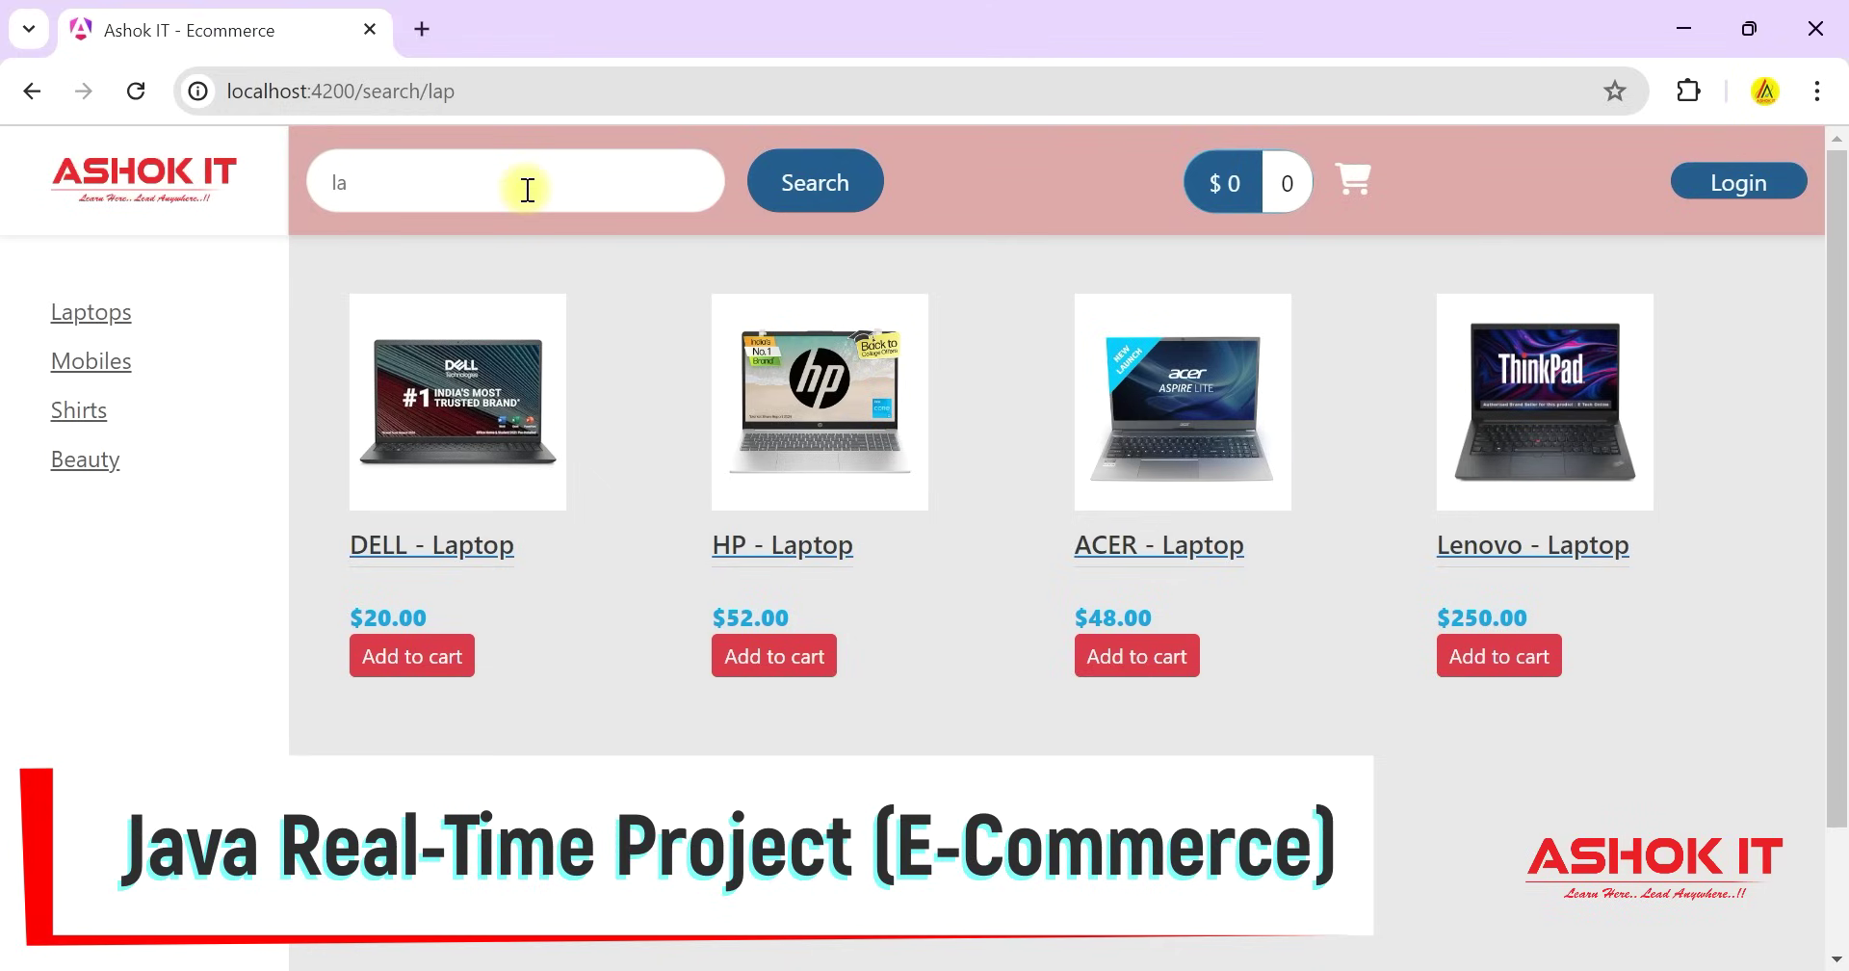
key("BackSpace")
key("BackSpace")
type("mobiles")
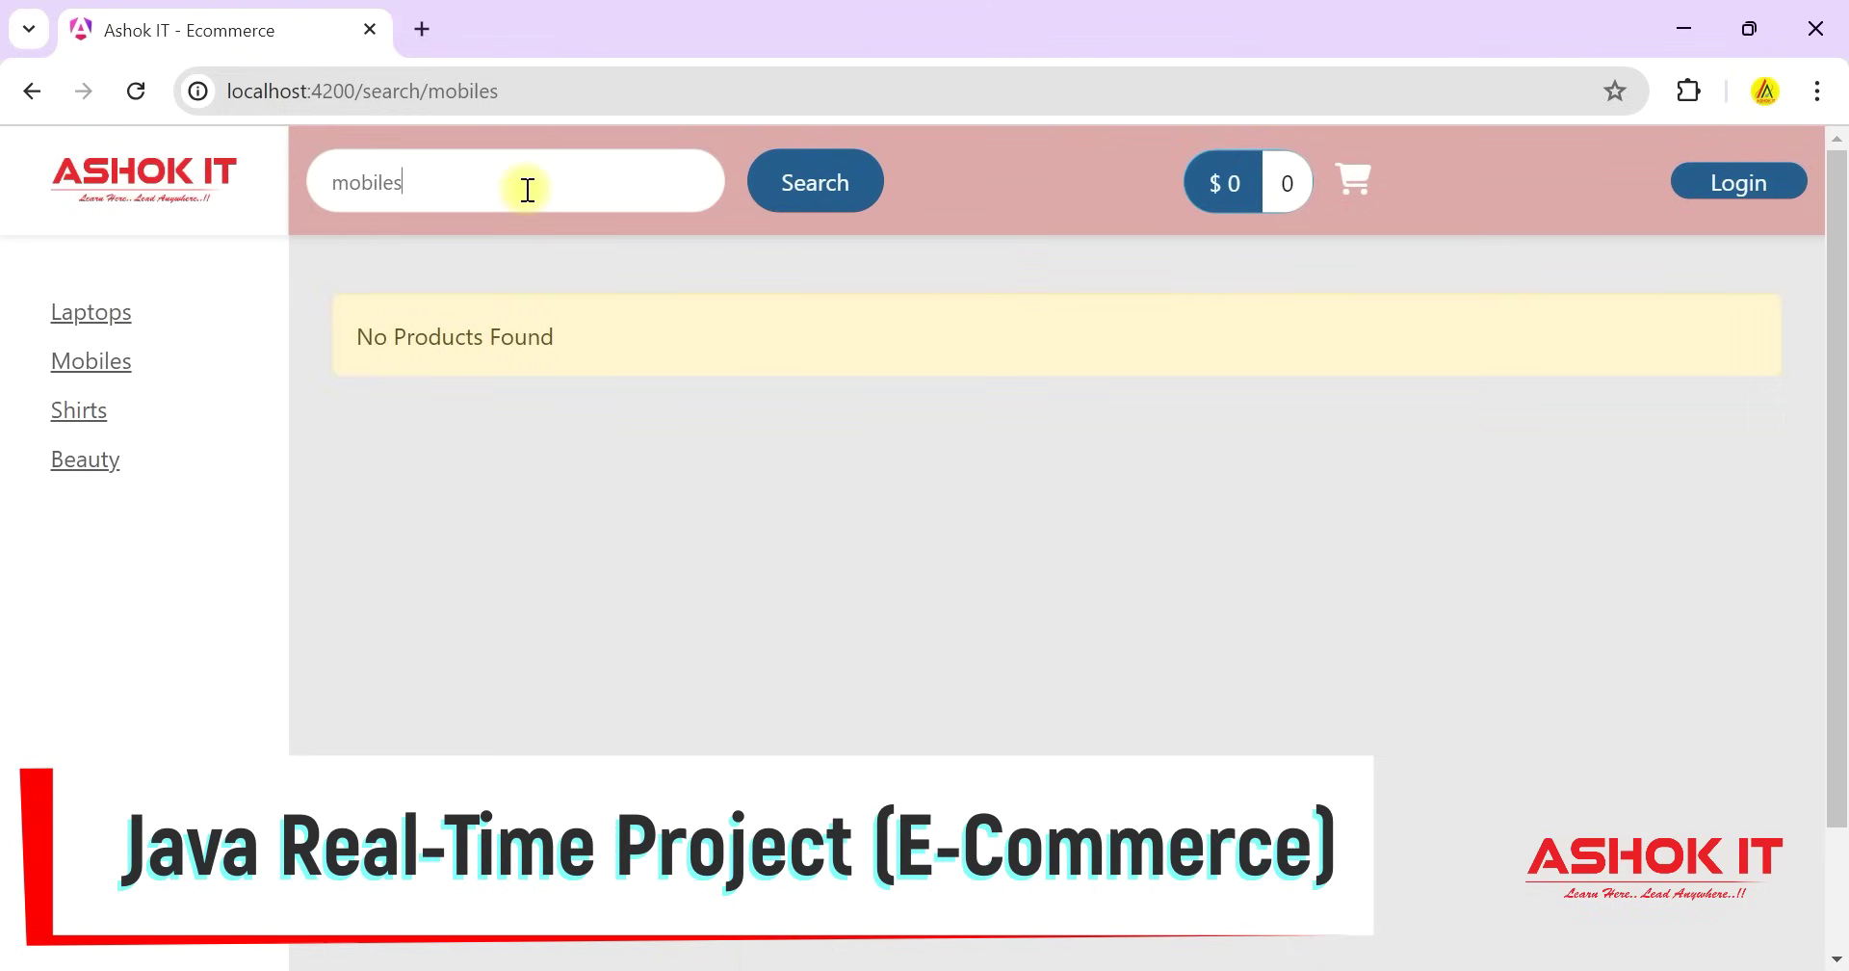
key("BackSpace")
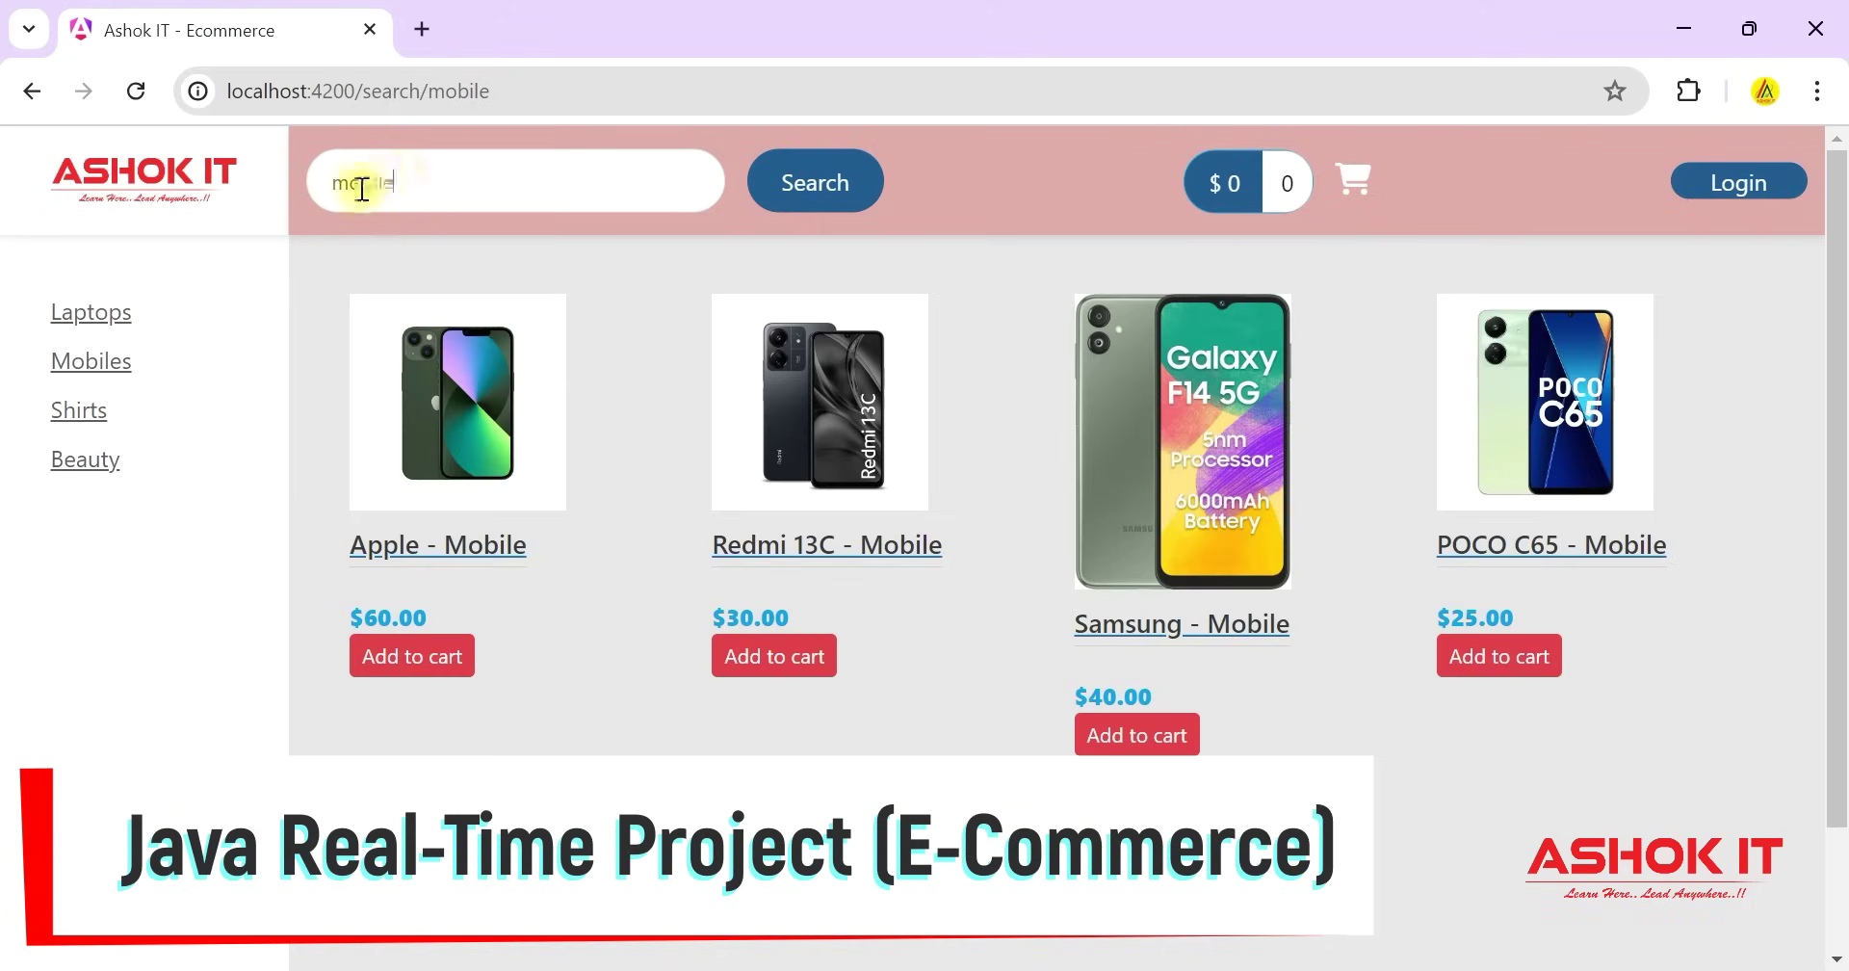
type("ss")
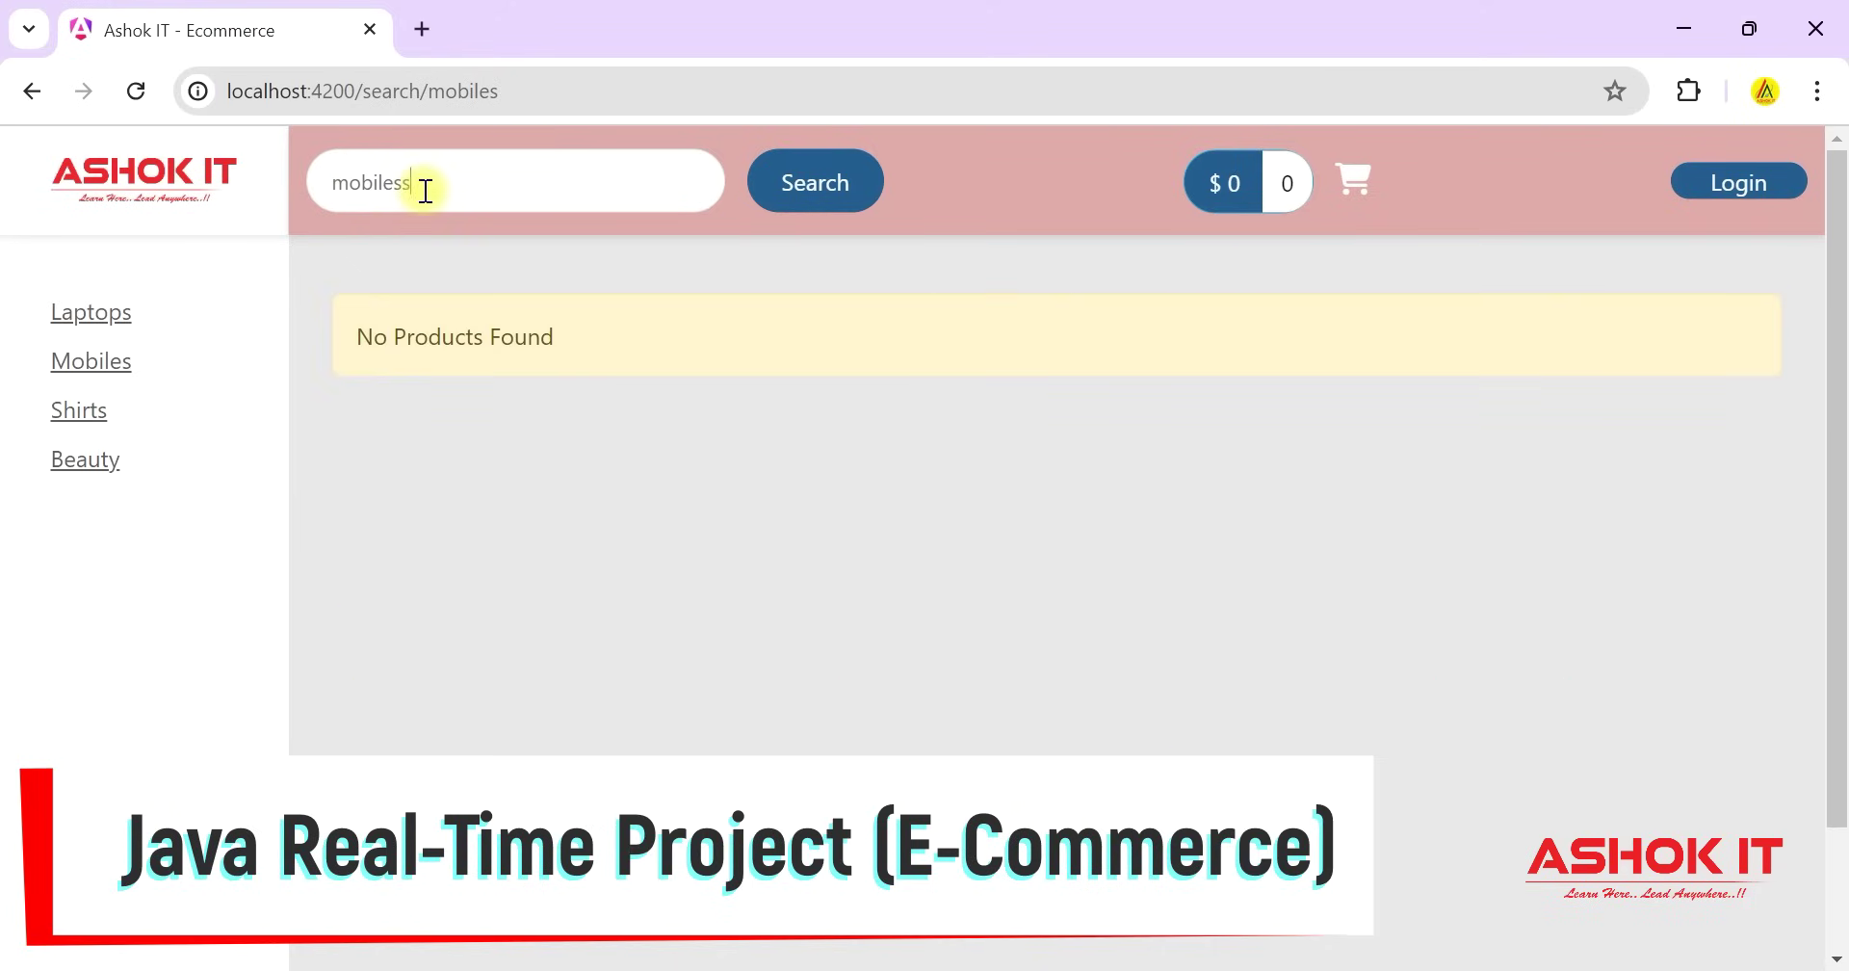
key("BackSpace")
left_click(800, 197)
left_click(193, 181)
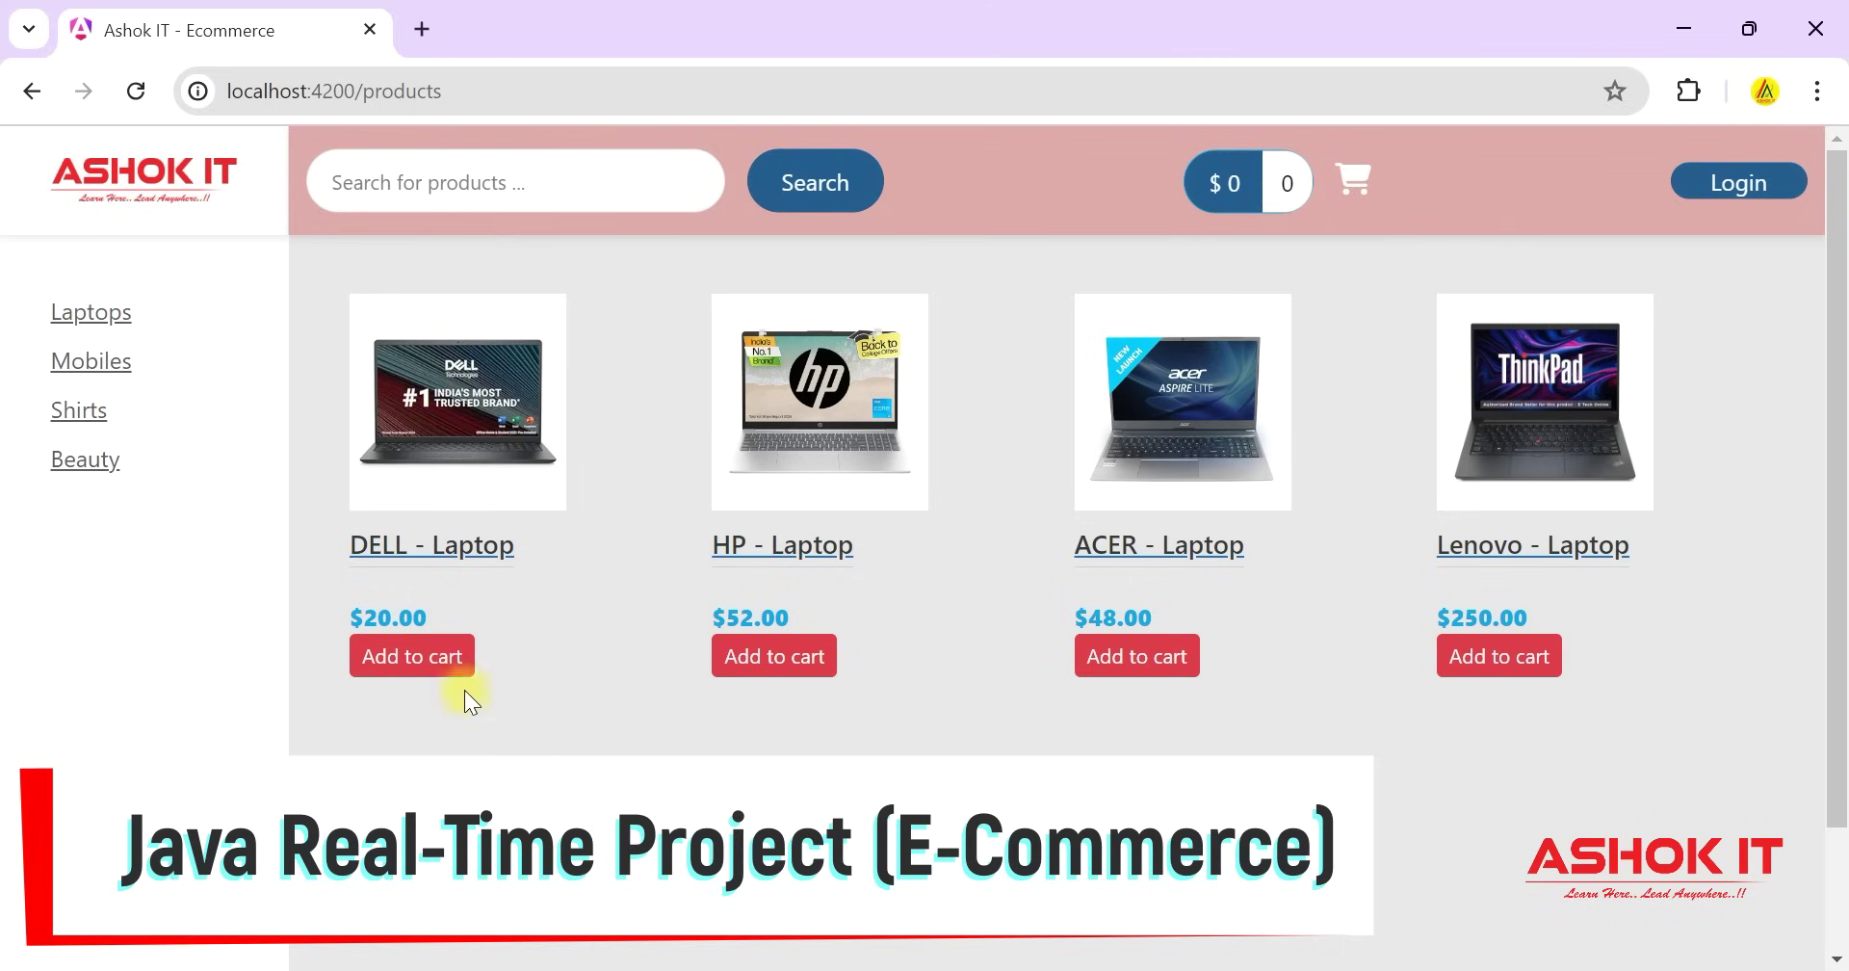
Add the DELL Laptop, ACER Laptop and Mens Cotton Shirt to the cart.
left_click(424, 659)
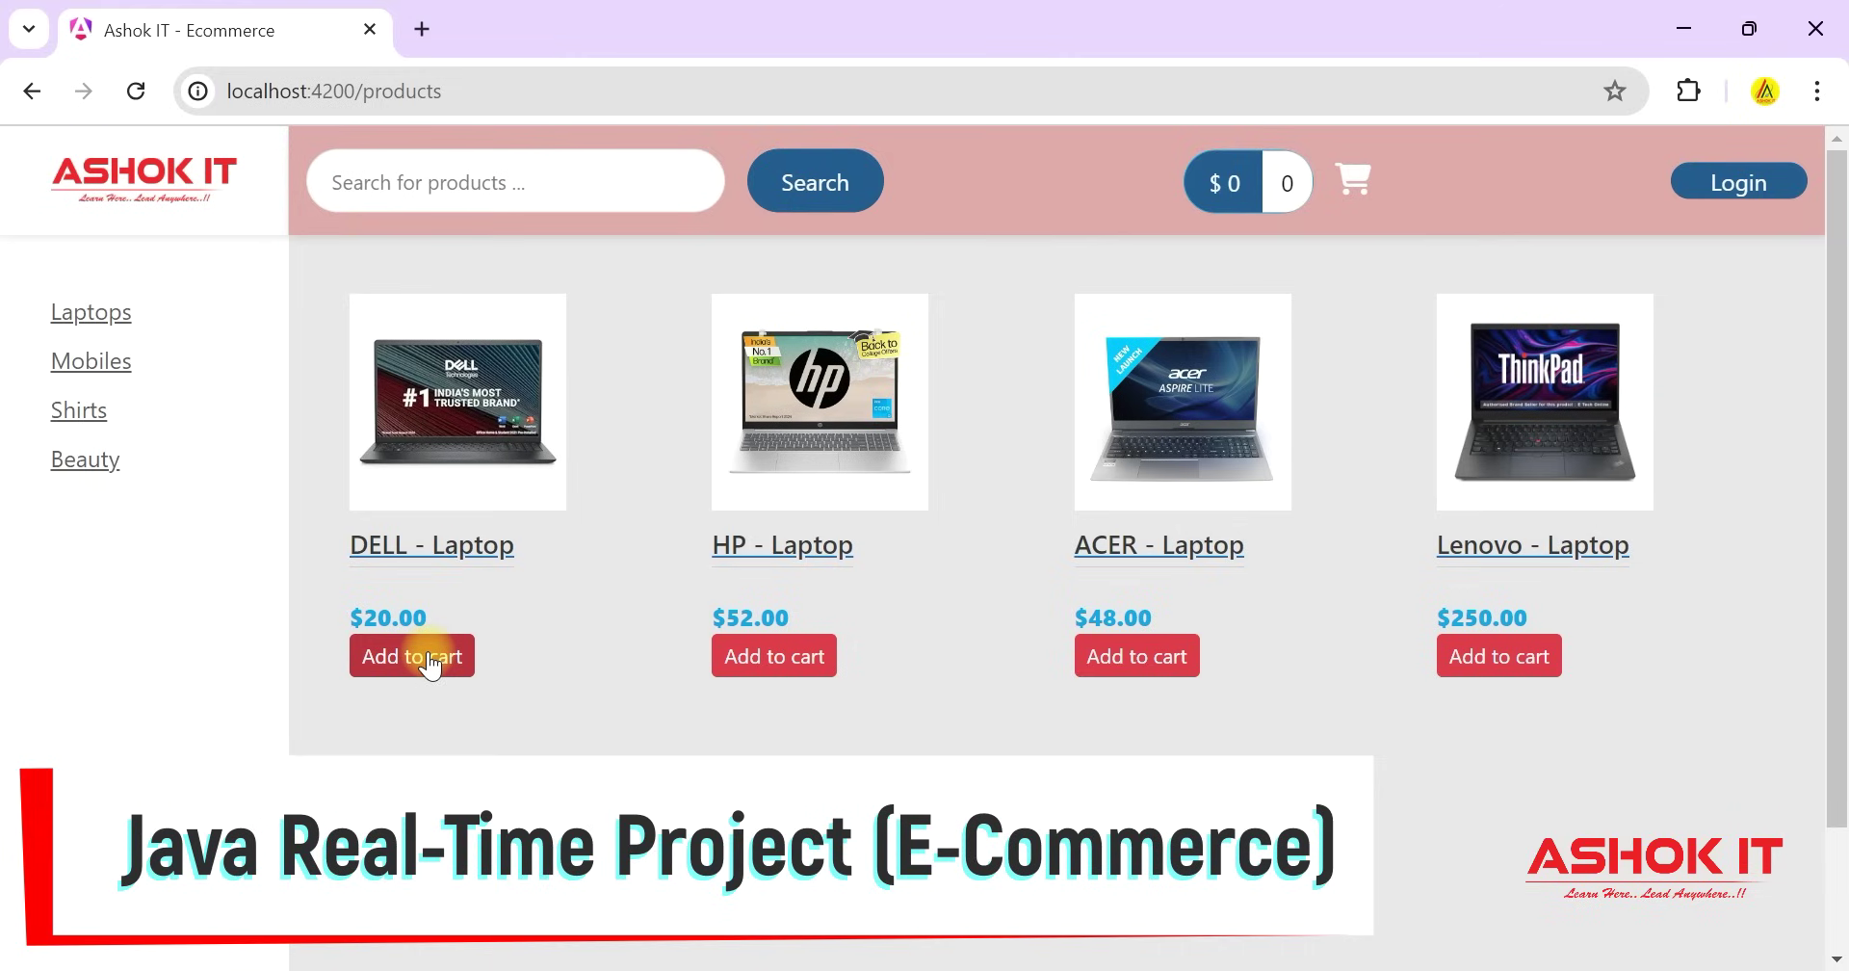
left_click(440, 663)
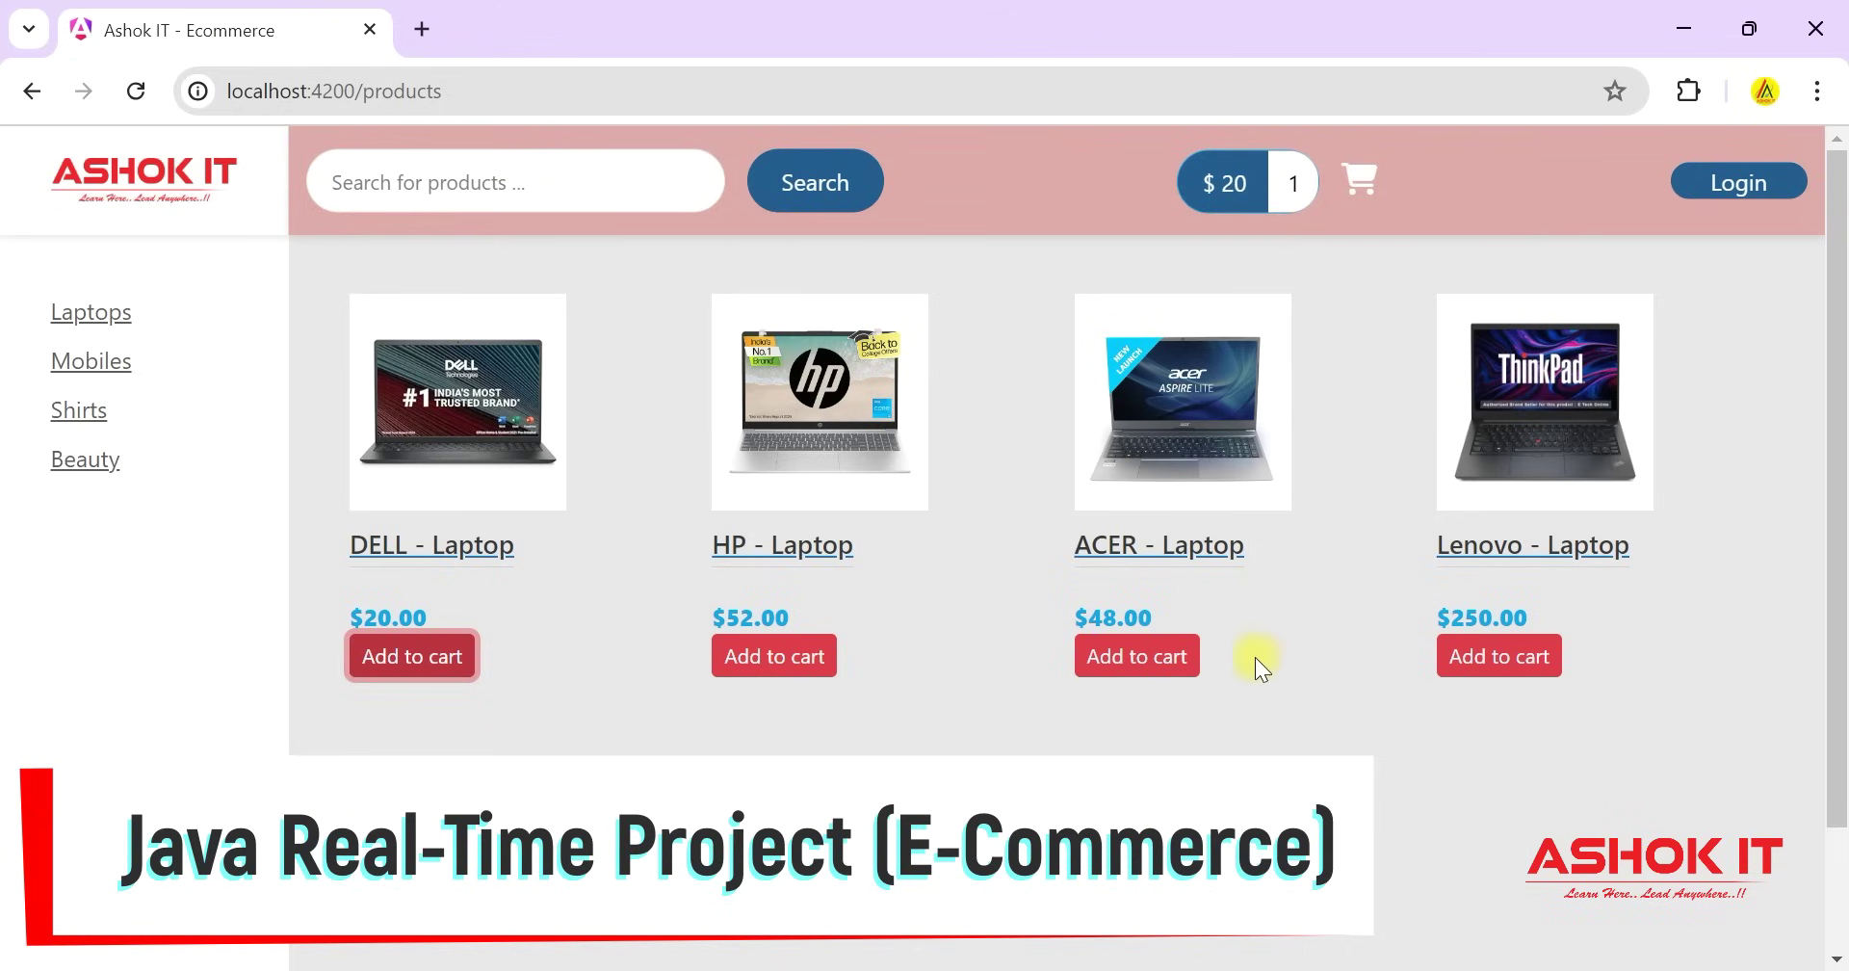
left_click(1176, 659)
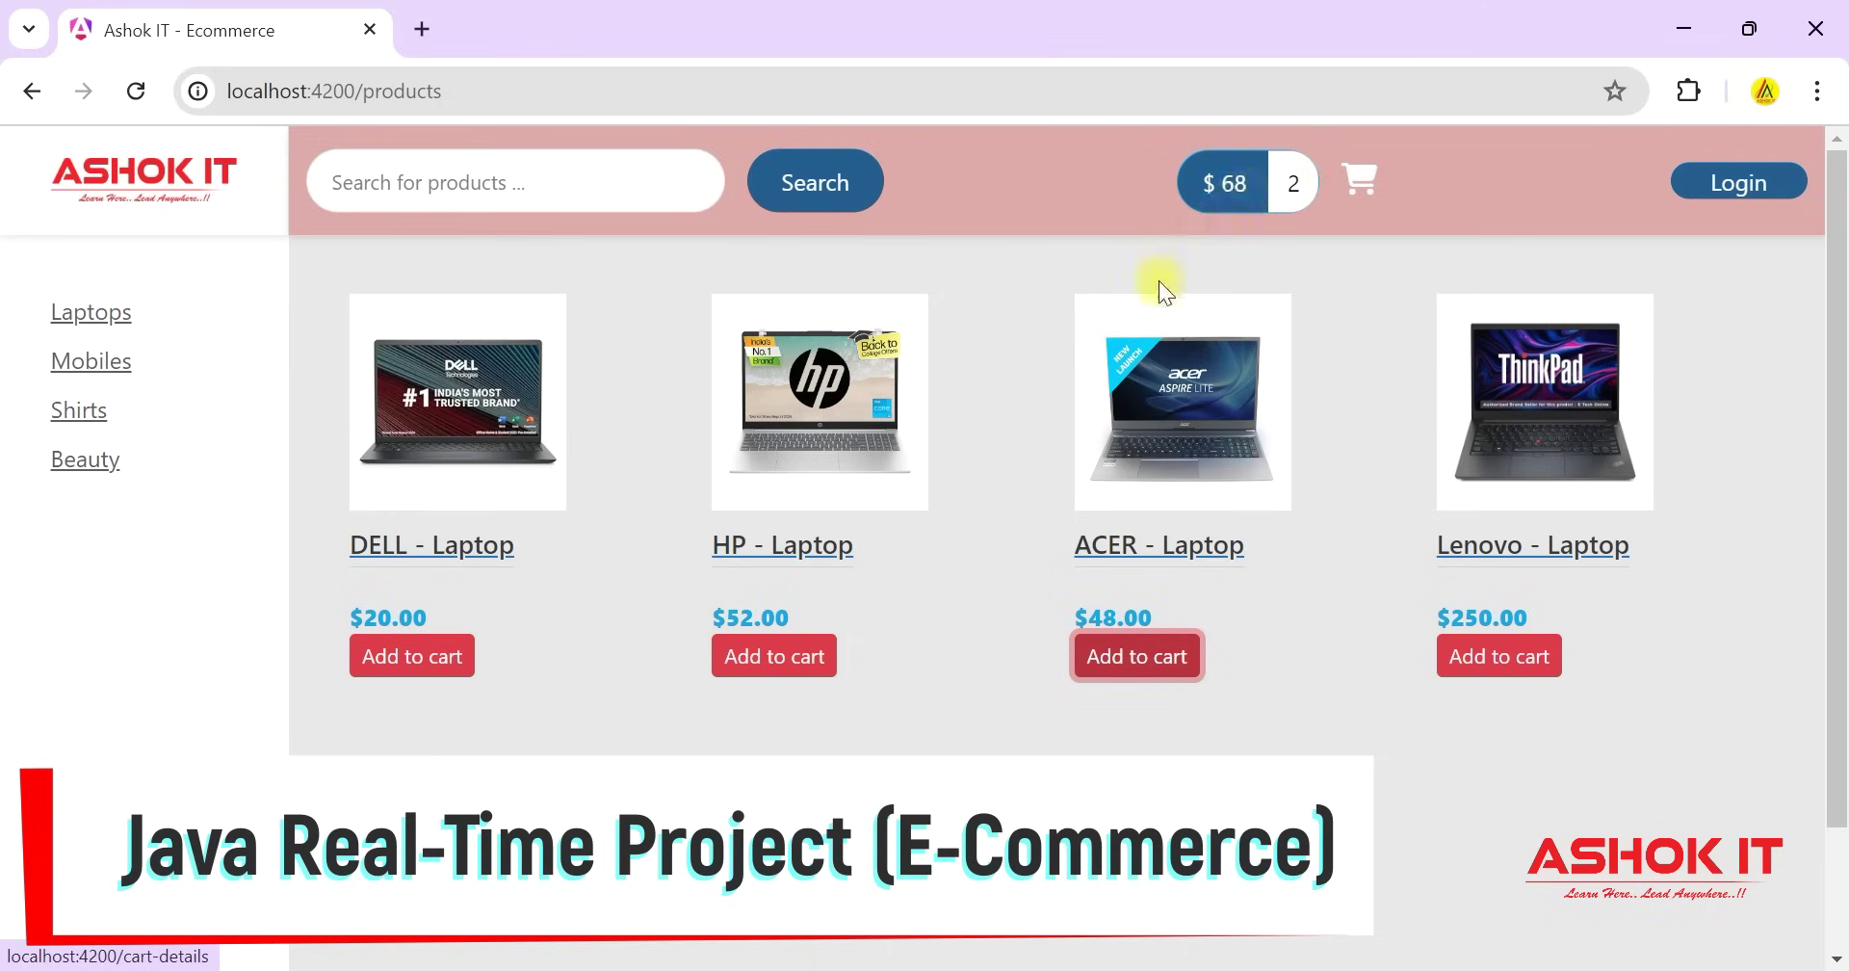
left_click(83, 410)
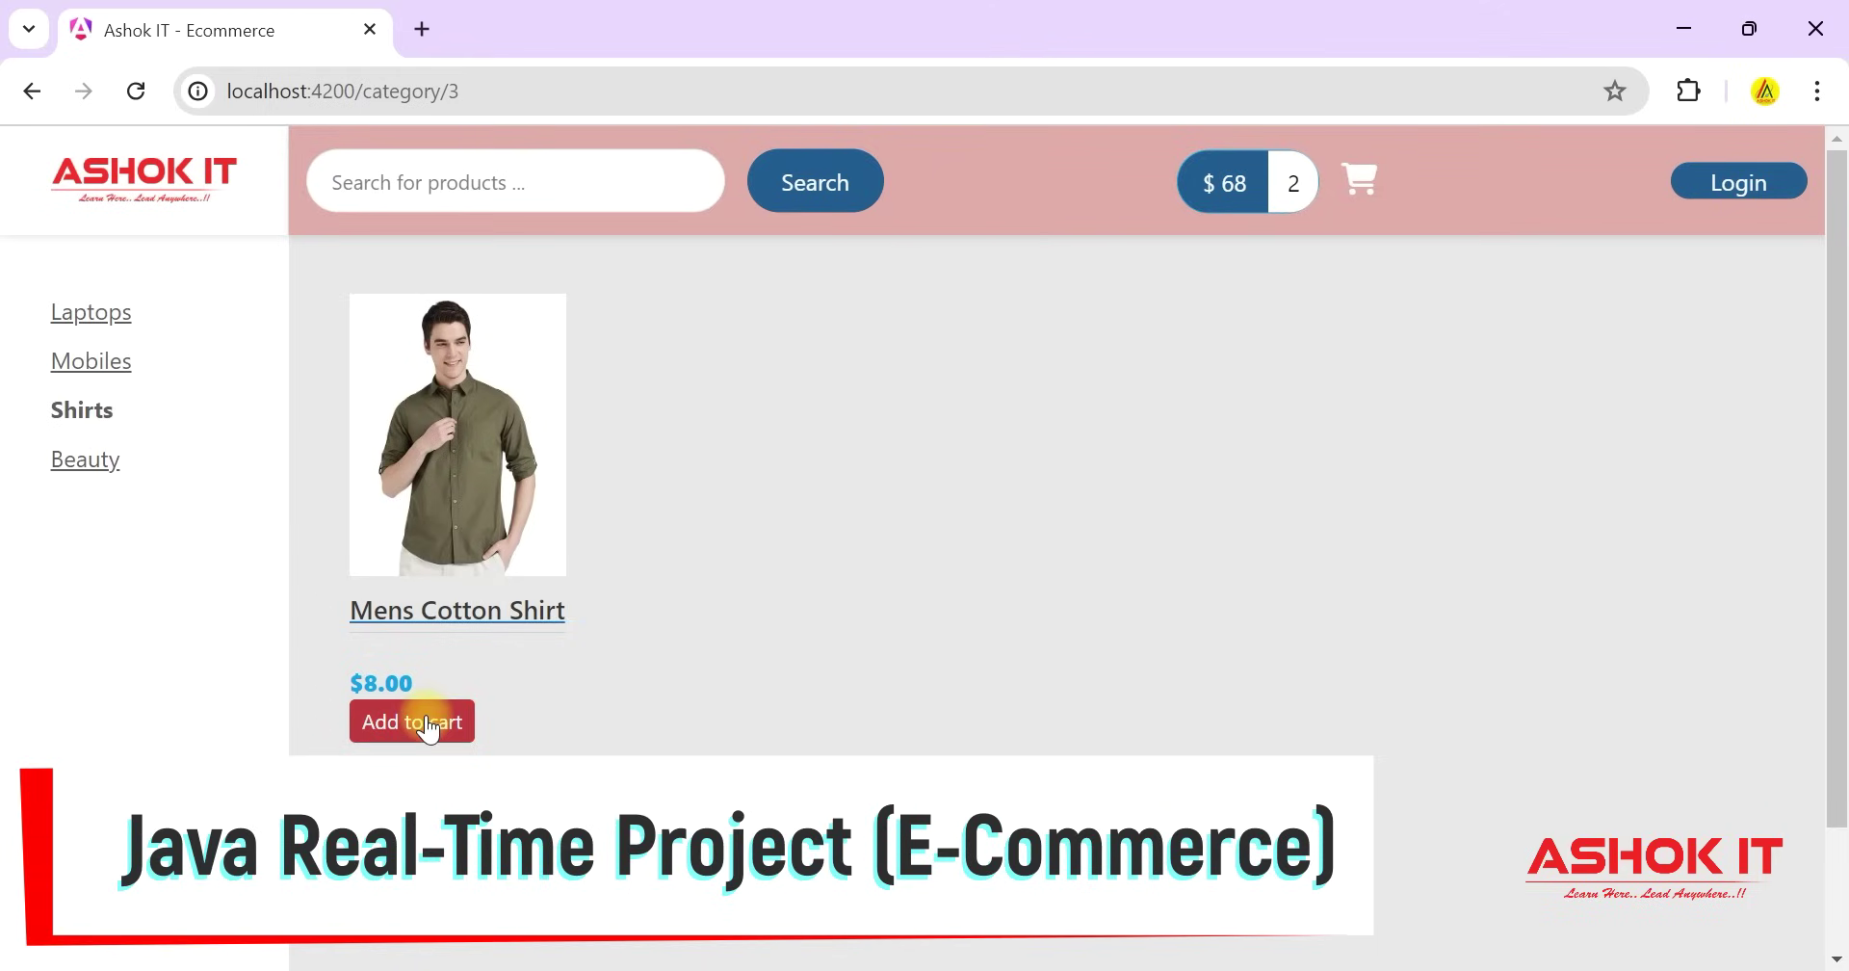
left_click(429, 724)
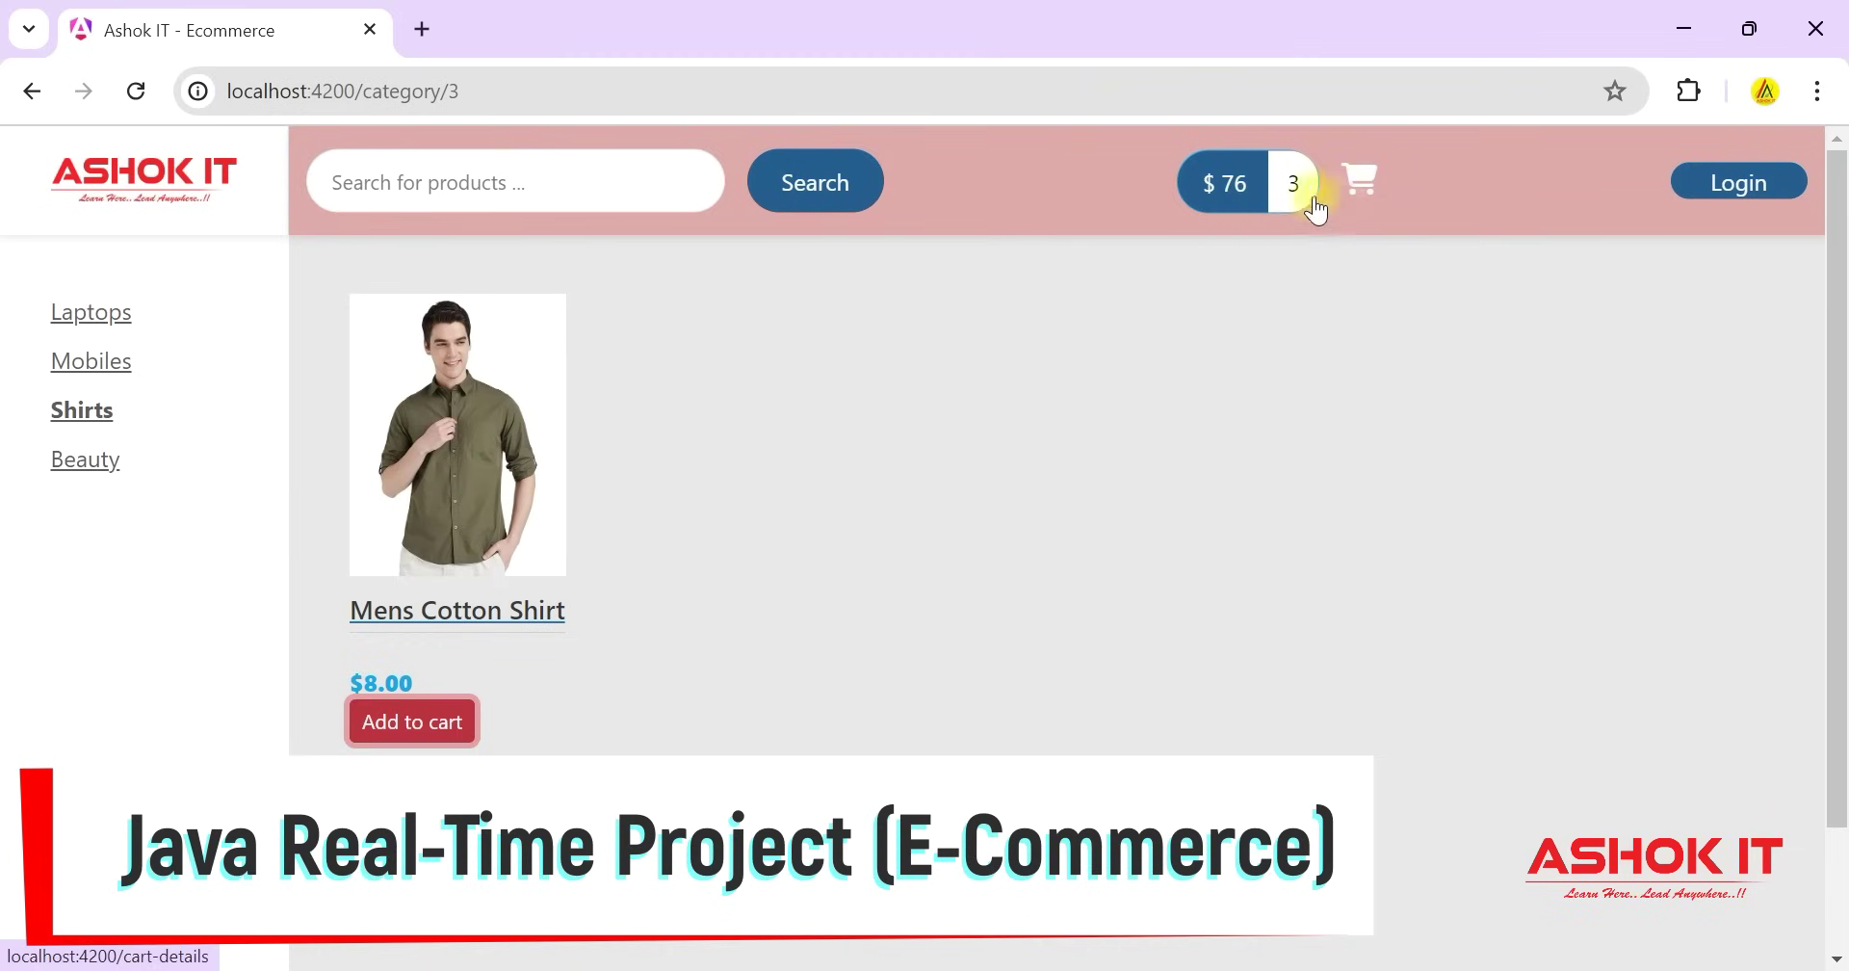
In the cart details, raise the DELL Laptop quantity to 2 and back to 1.
left_click(1368, 191)
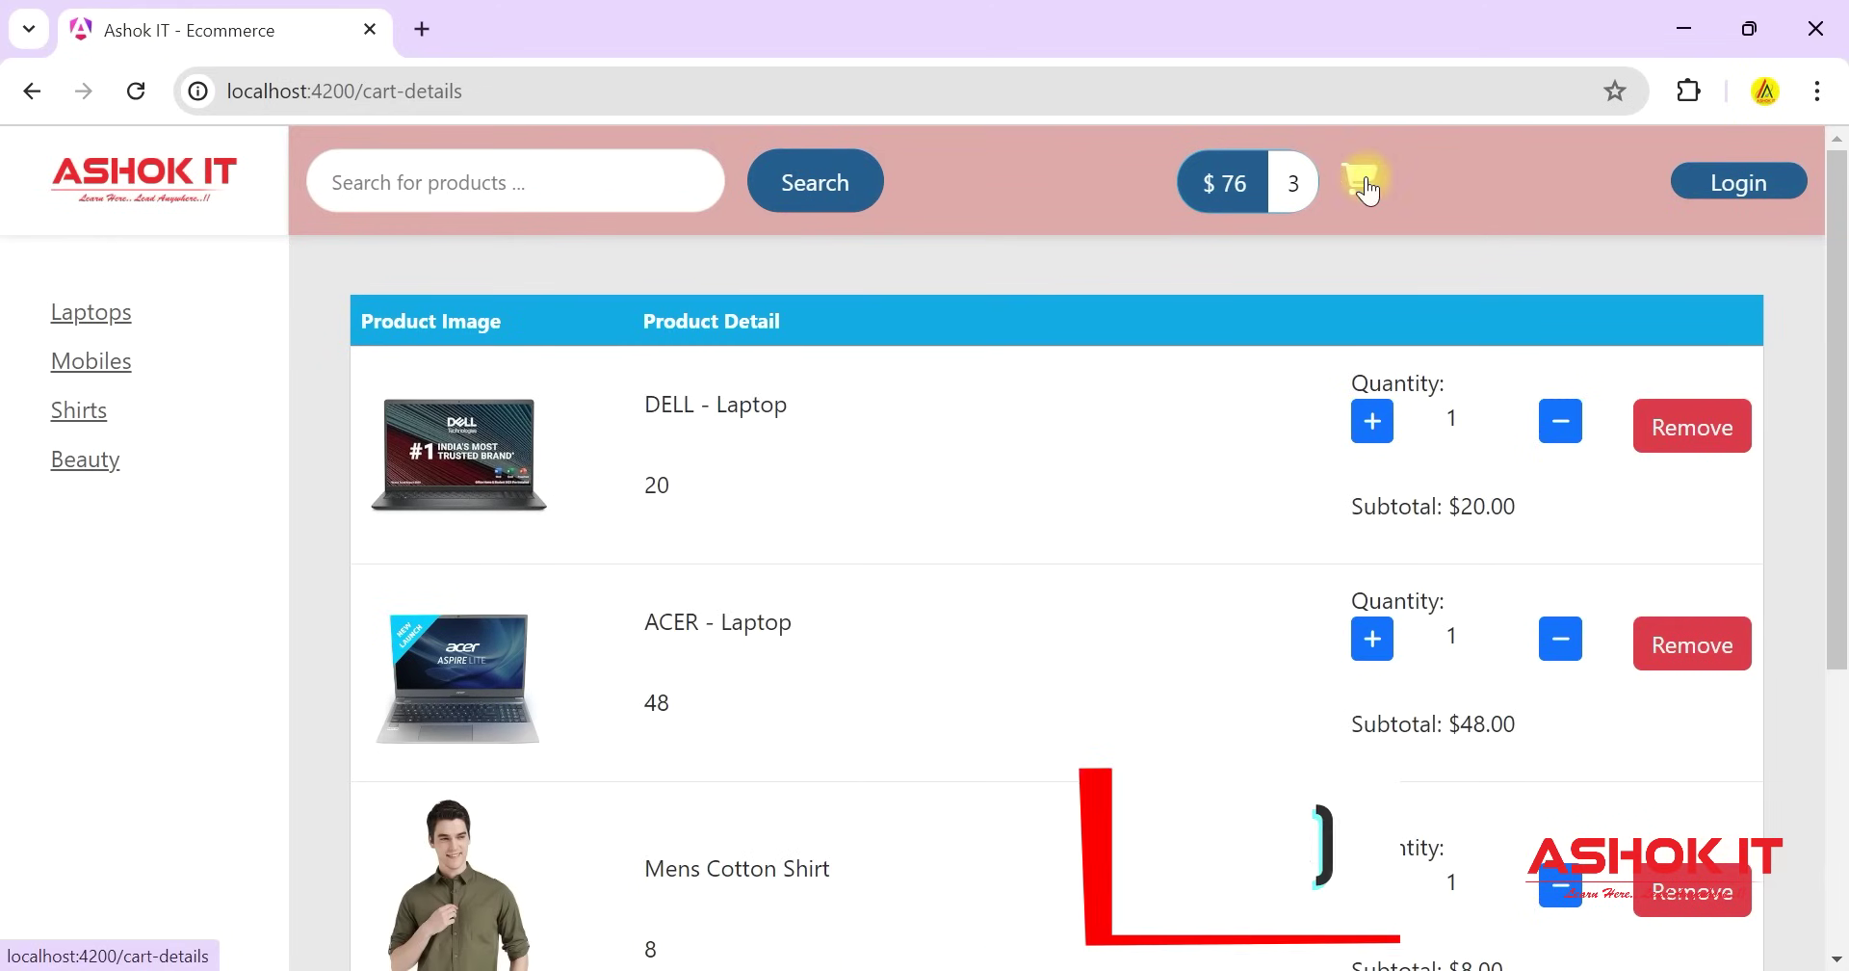
scroll(1043, 488, "down", 3)
scroll(1036, 517, "up", 3)
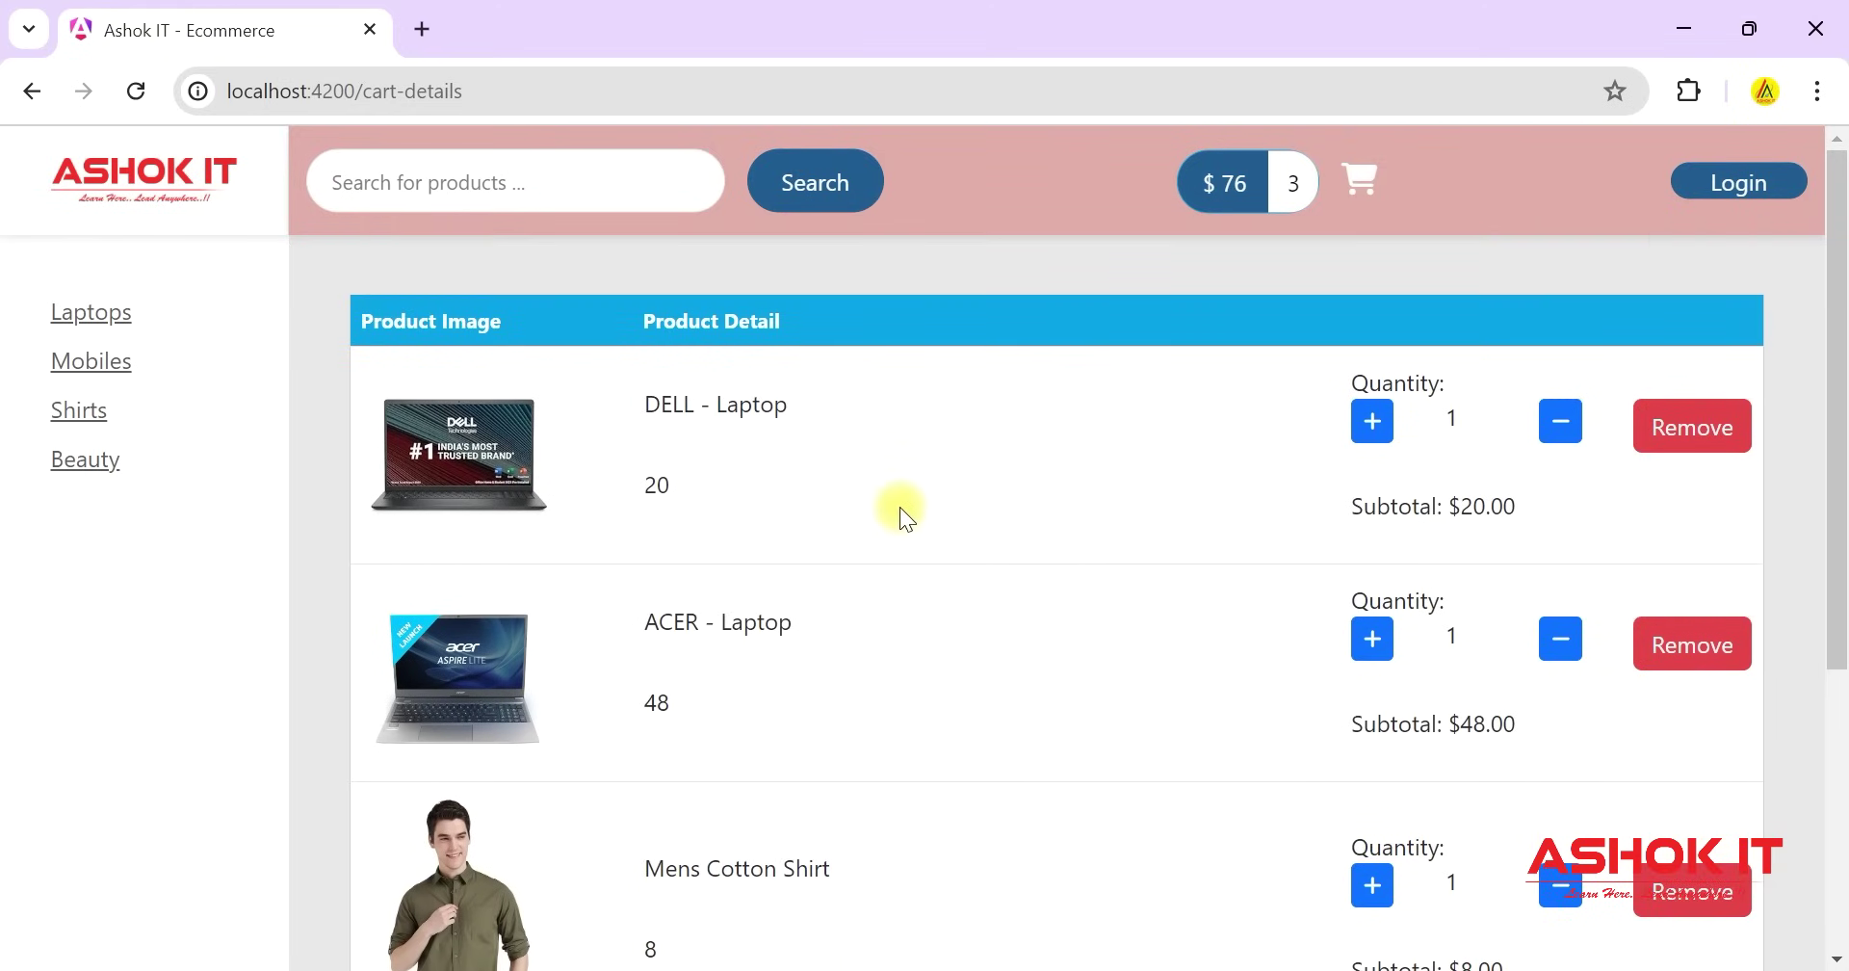
scroll(1112, 431, "down", 3)
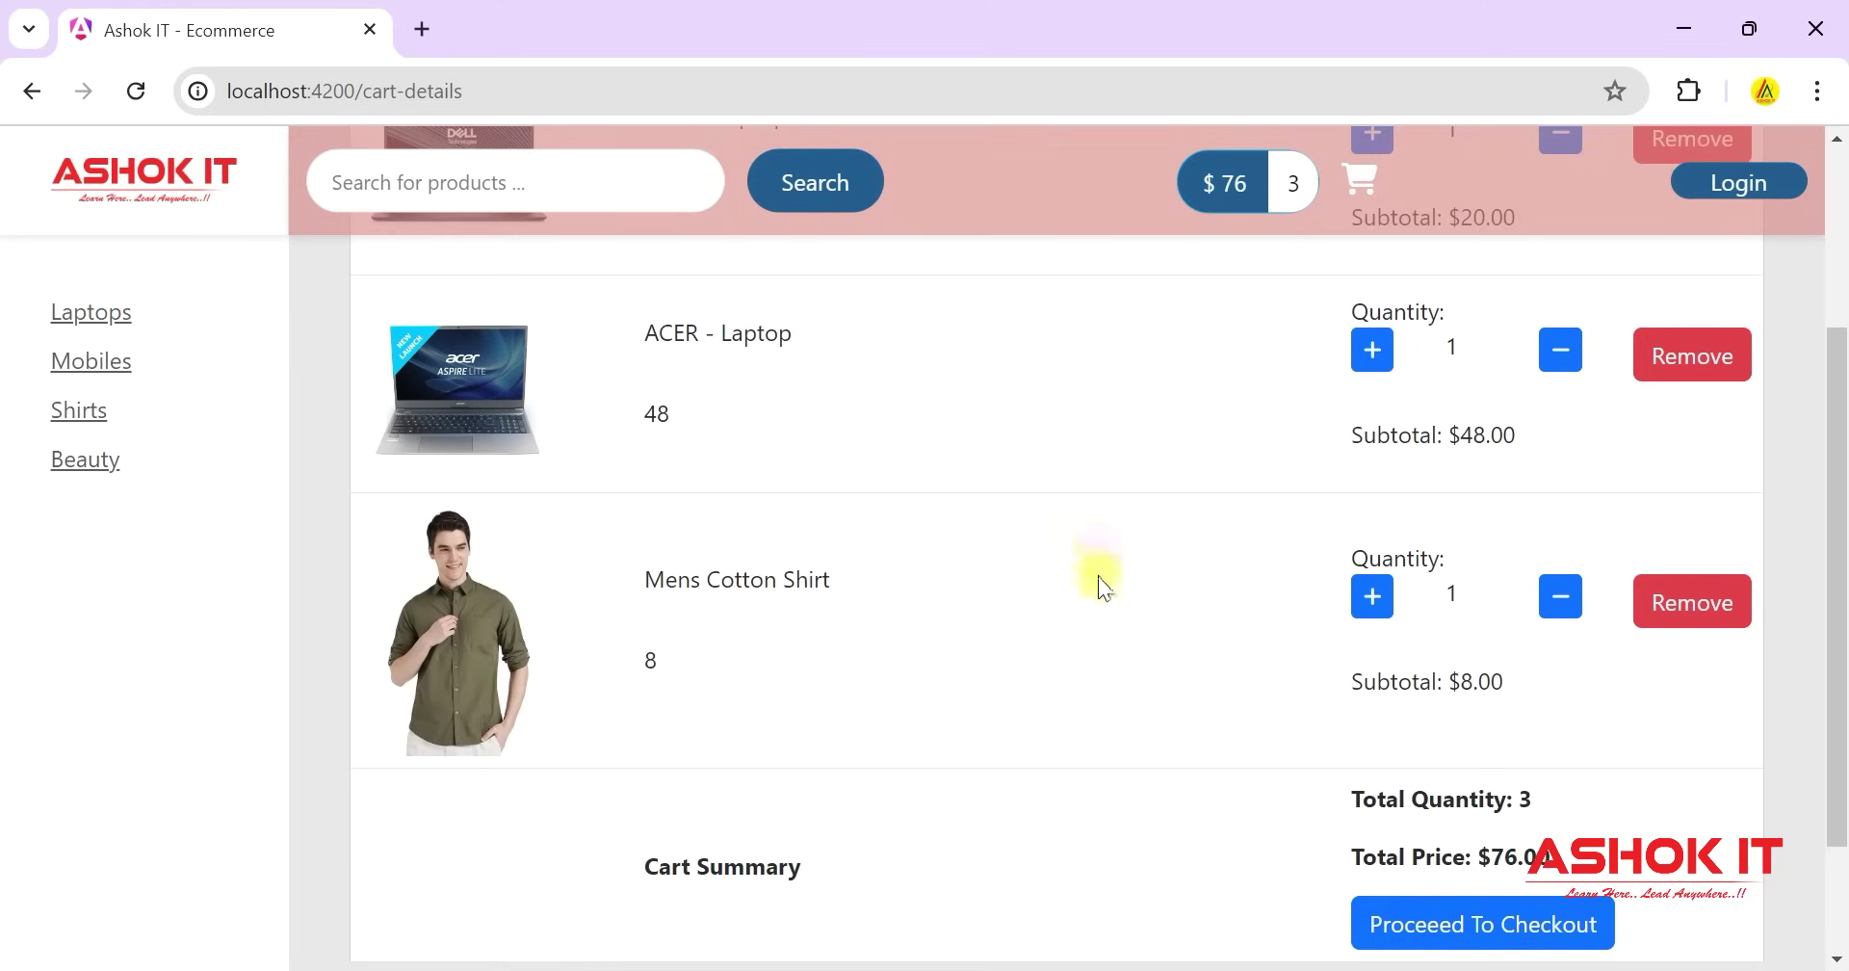
scroll(1099, 582, "up", 3)
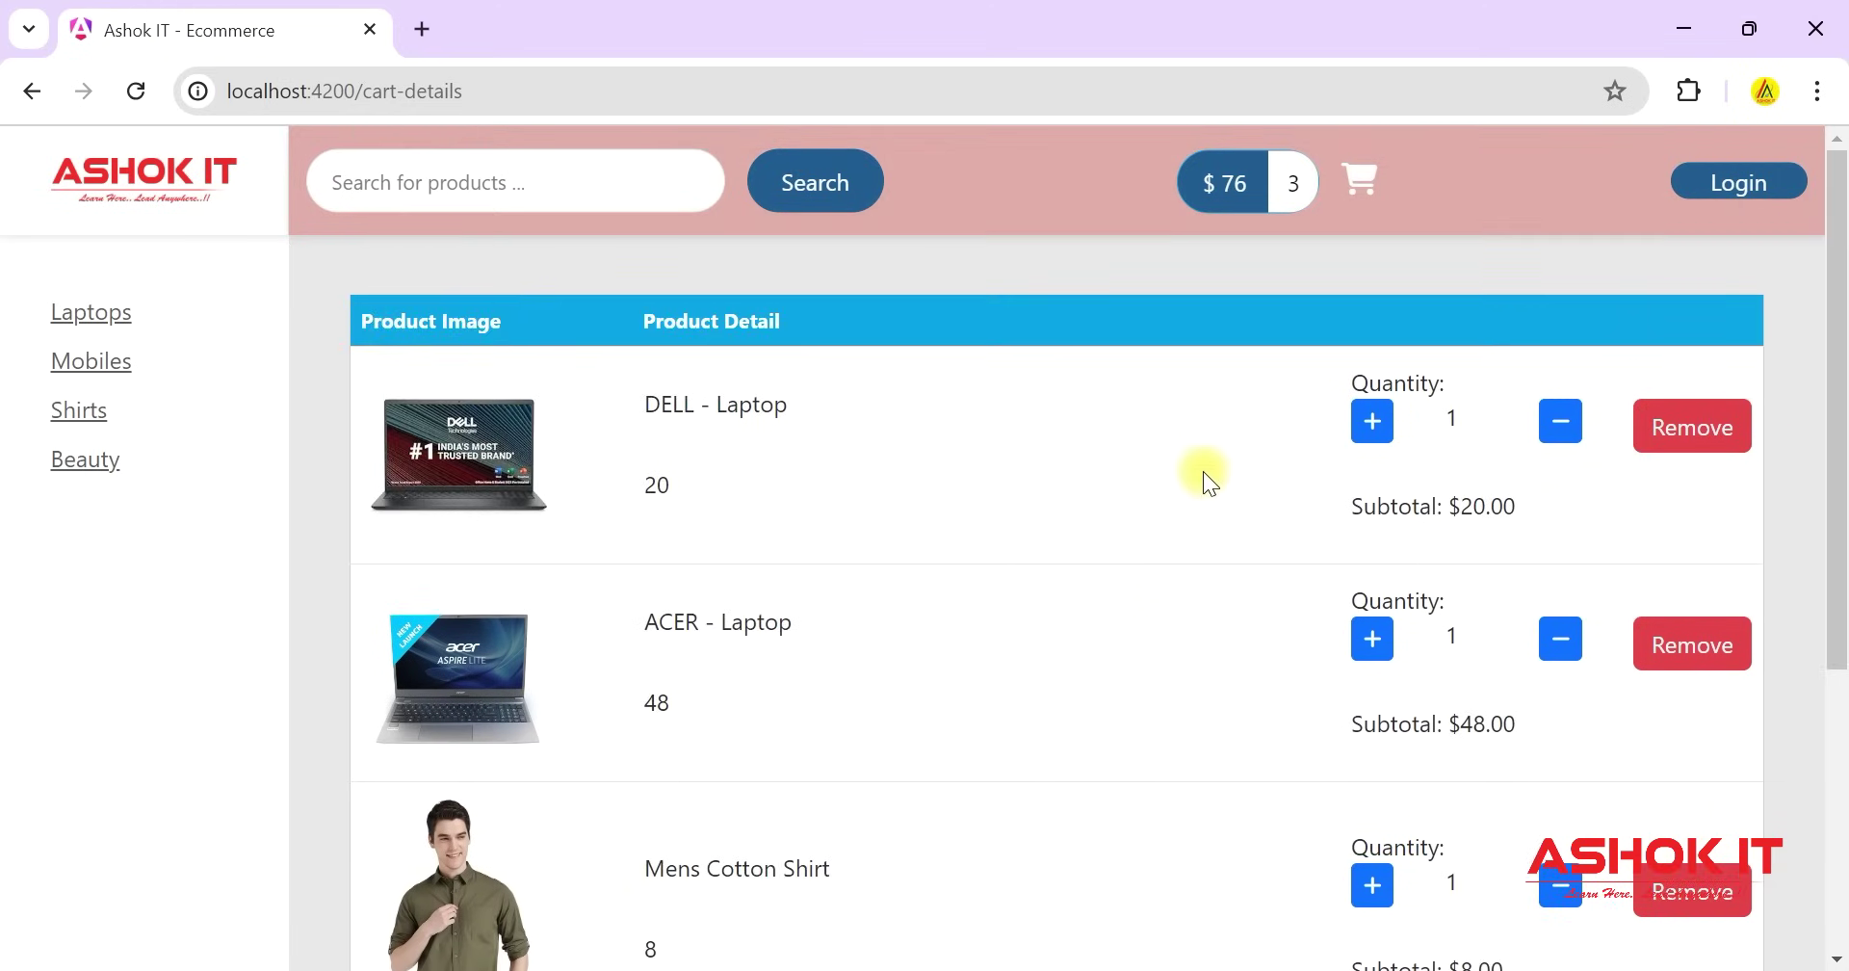
left_click(1373, 424)
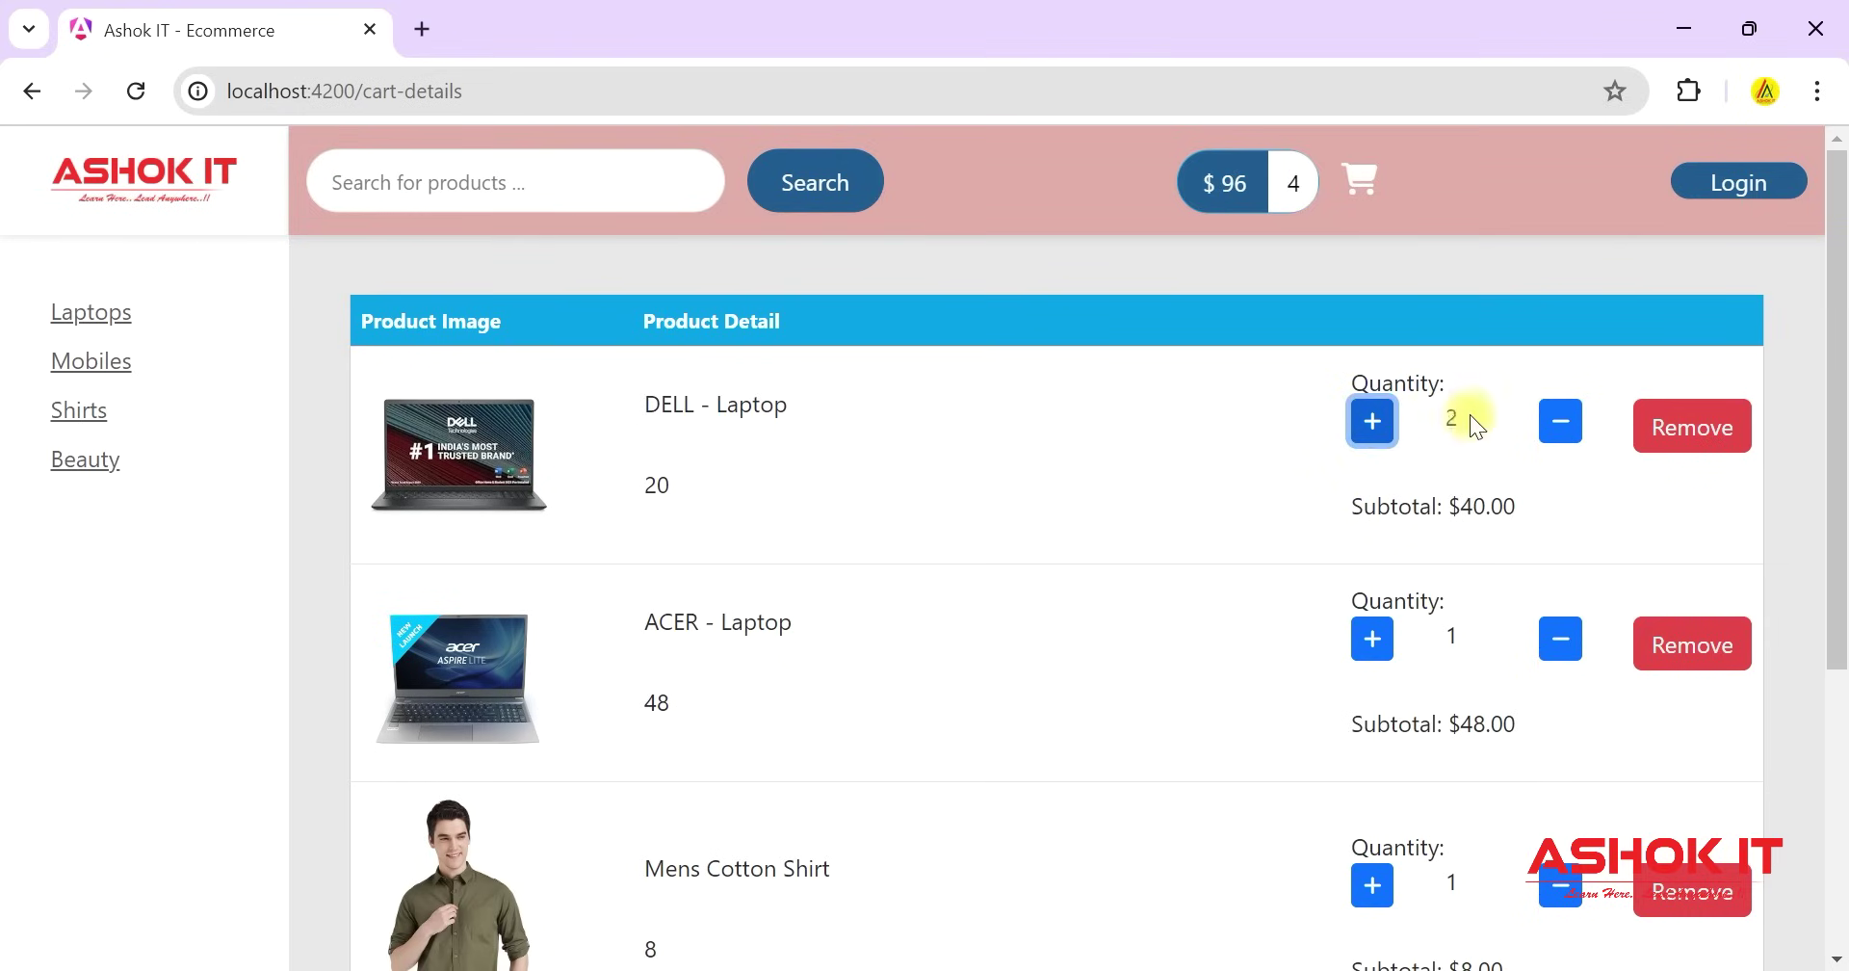
left_click(1562, 424)
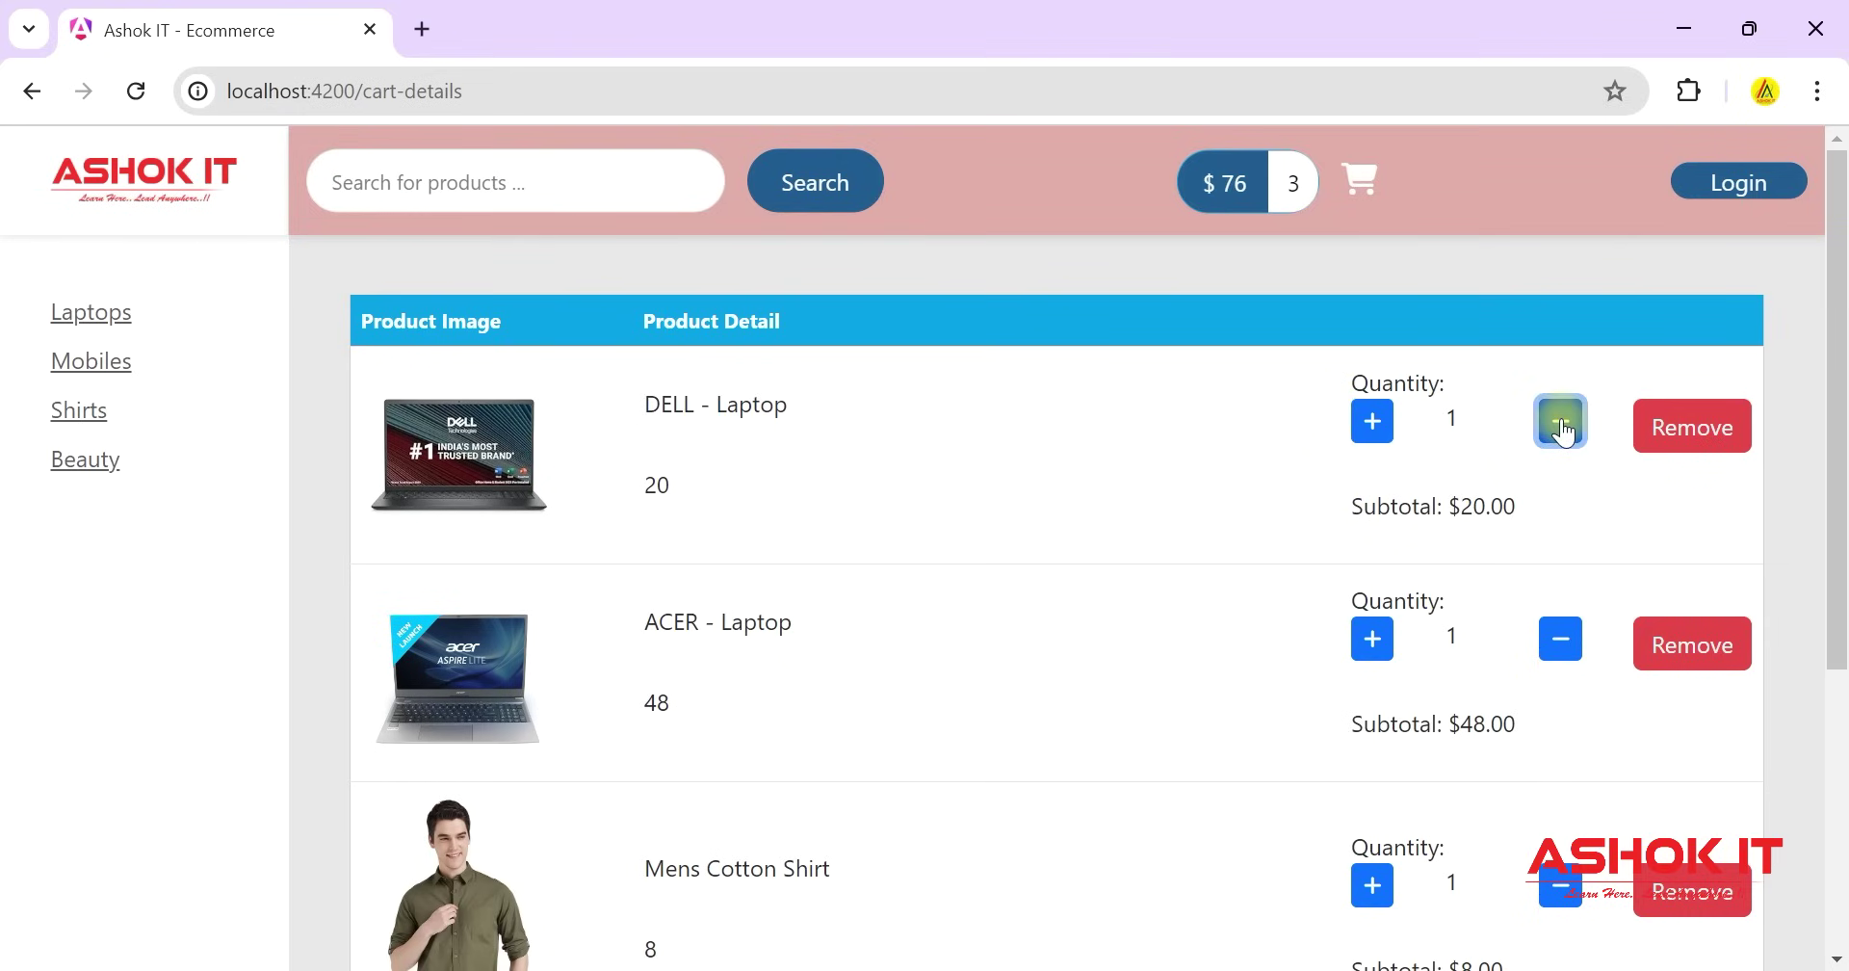
left_click(1373, 421)
left_click(1561, 424)
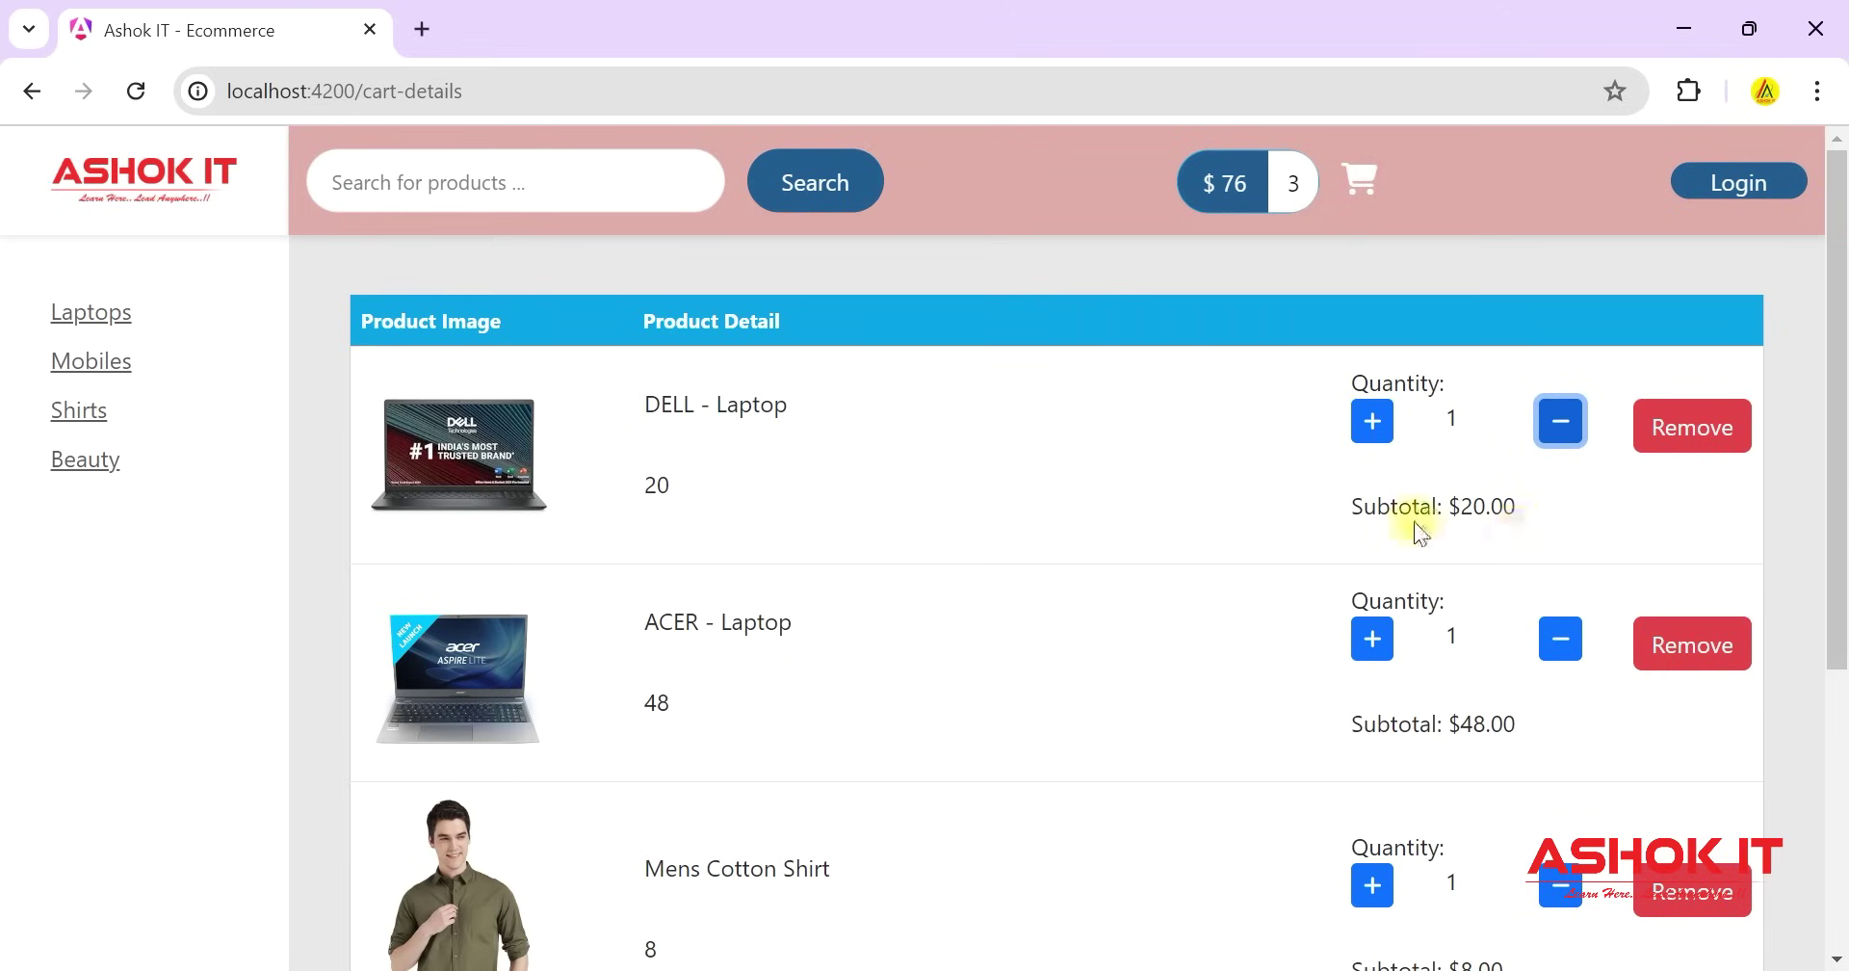
Remove the DELL and ACER laptops, leaving the $8 shirt, and proceed to checkout.
left_click(1681, 445)
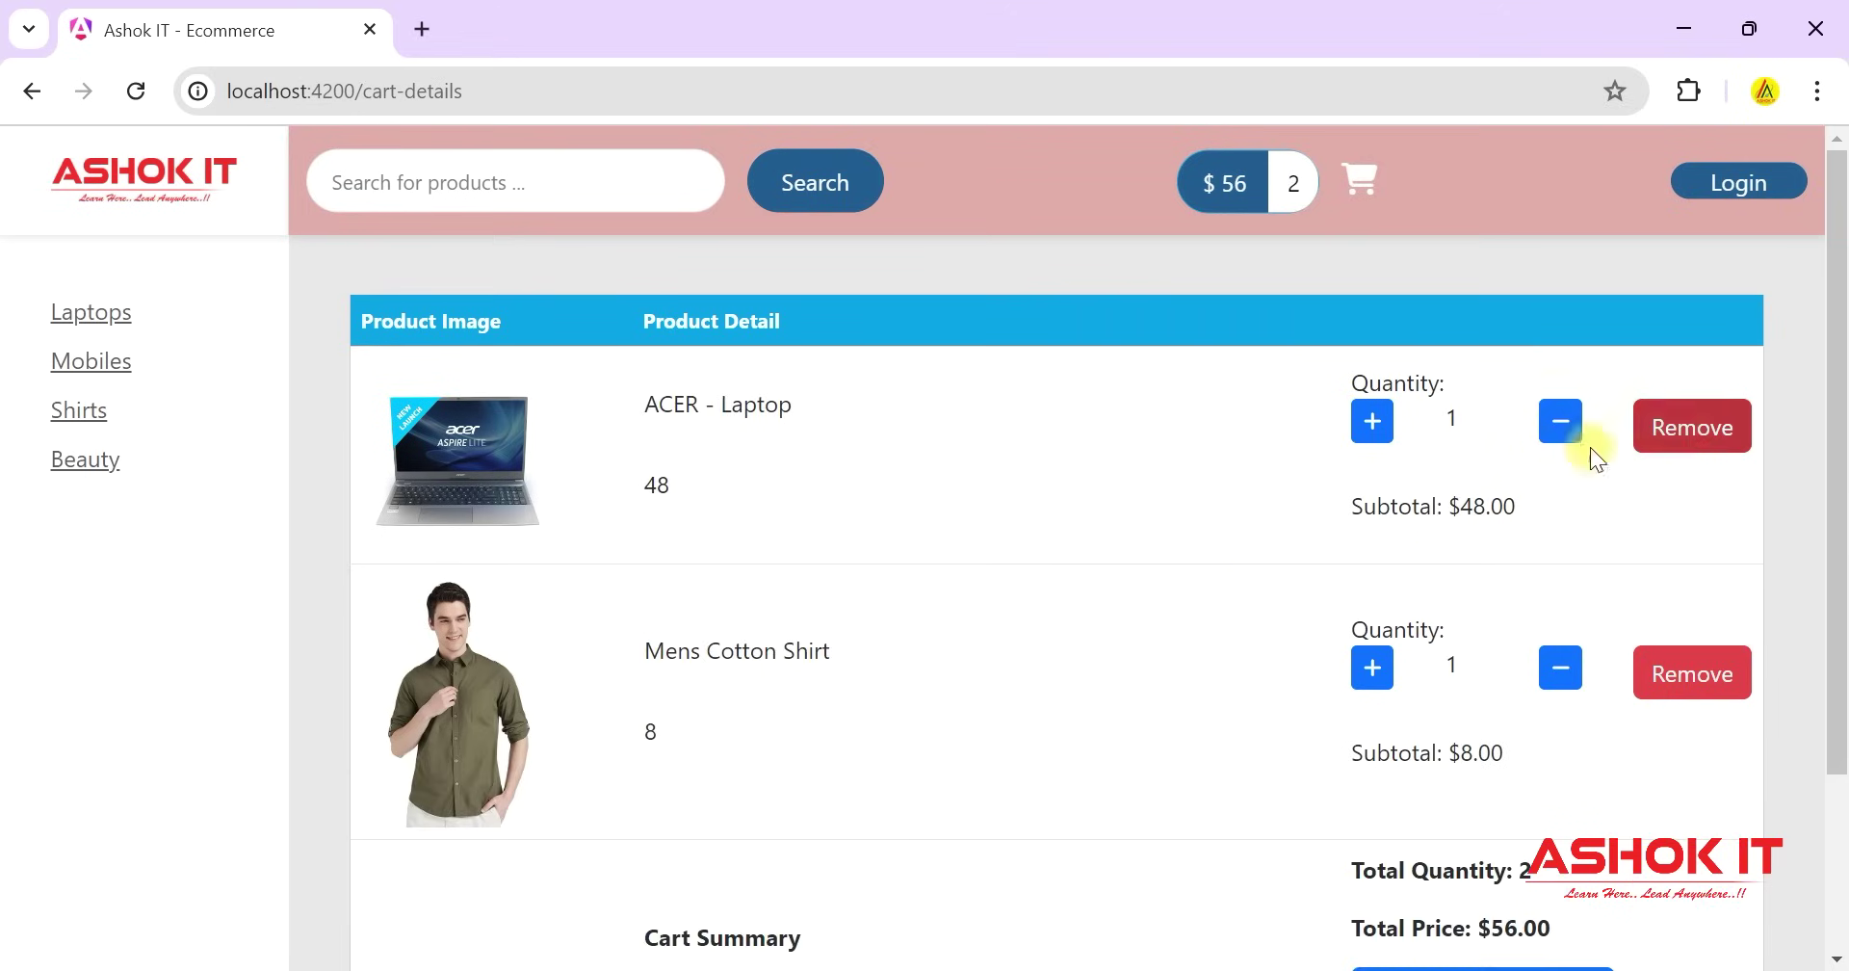
left_click(1676, 426)
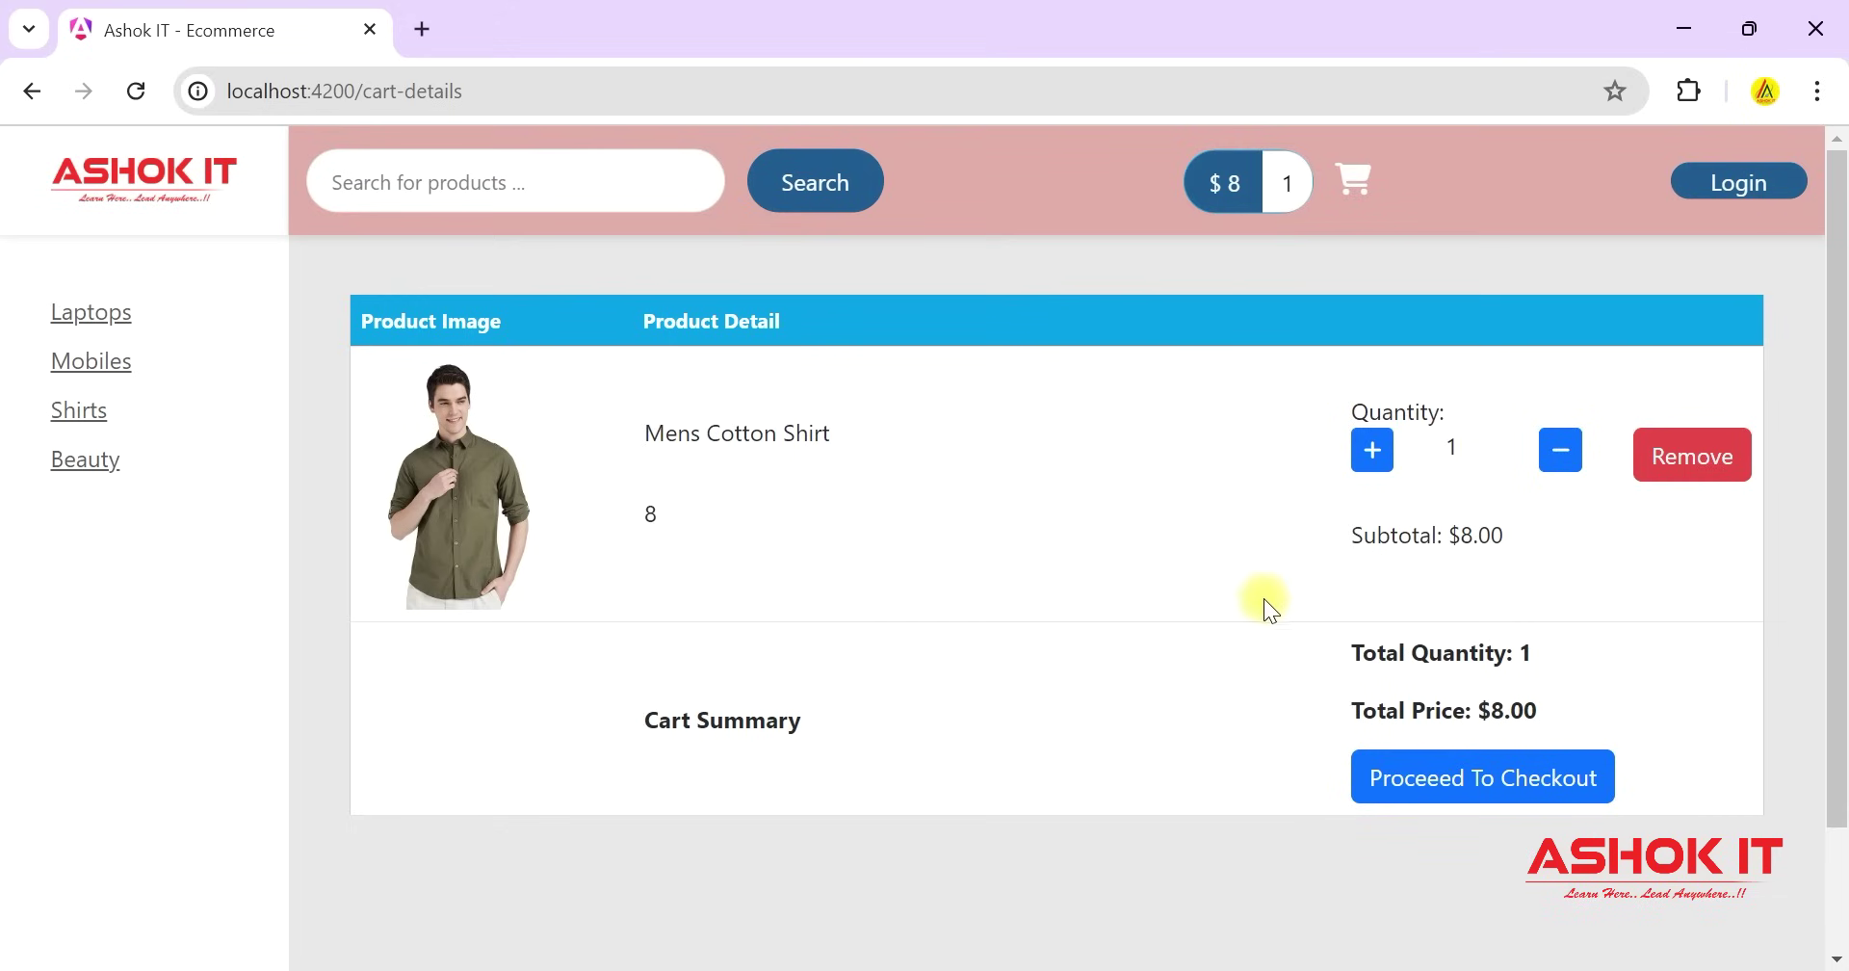
left_click(1488, 788)
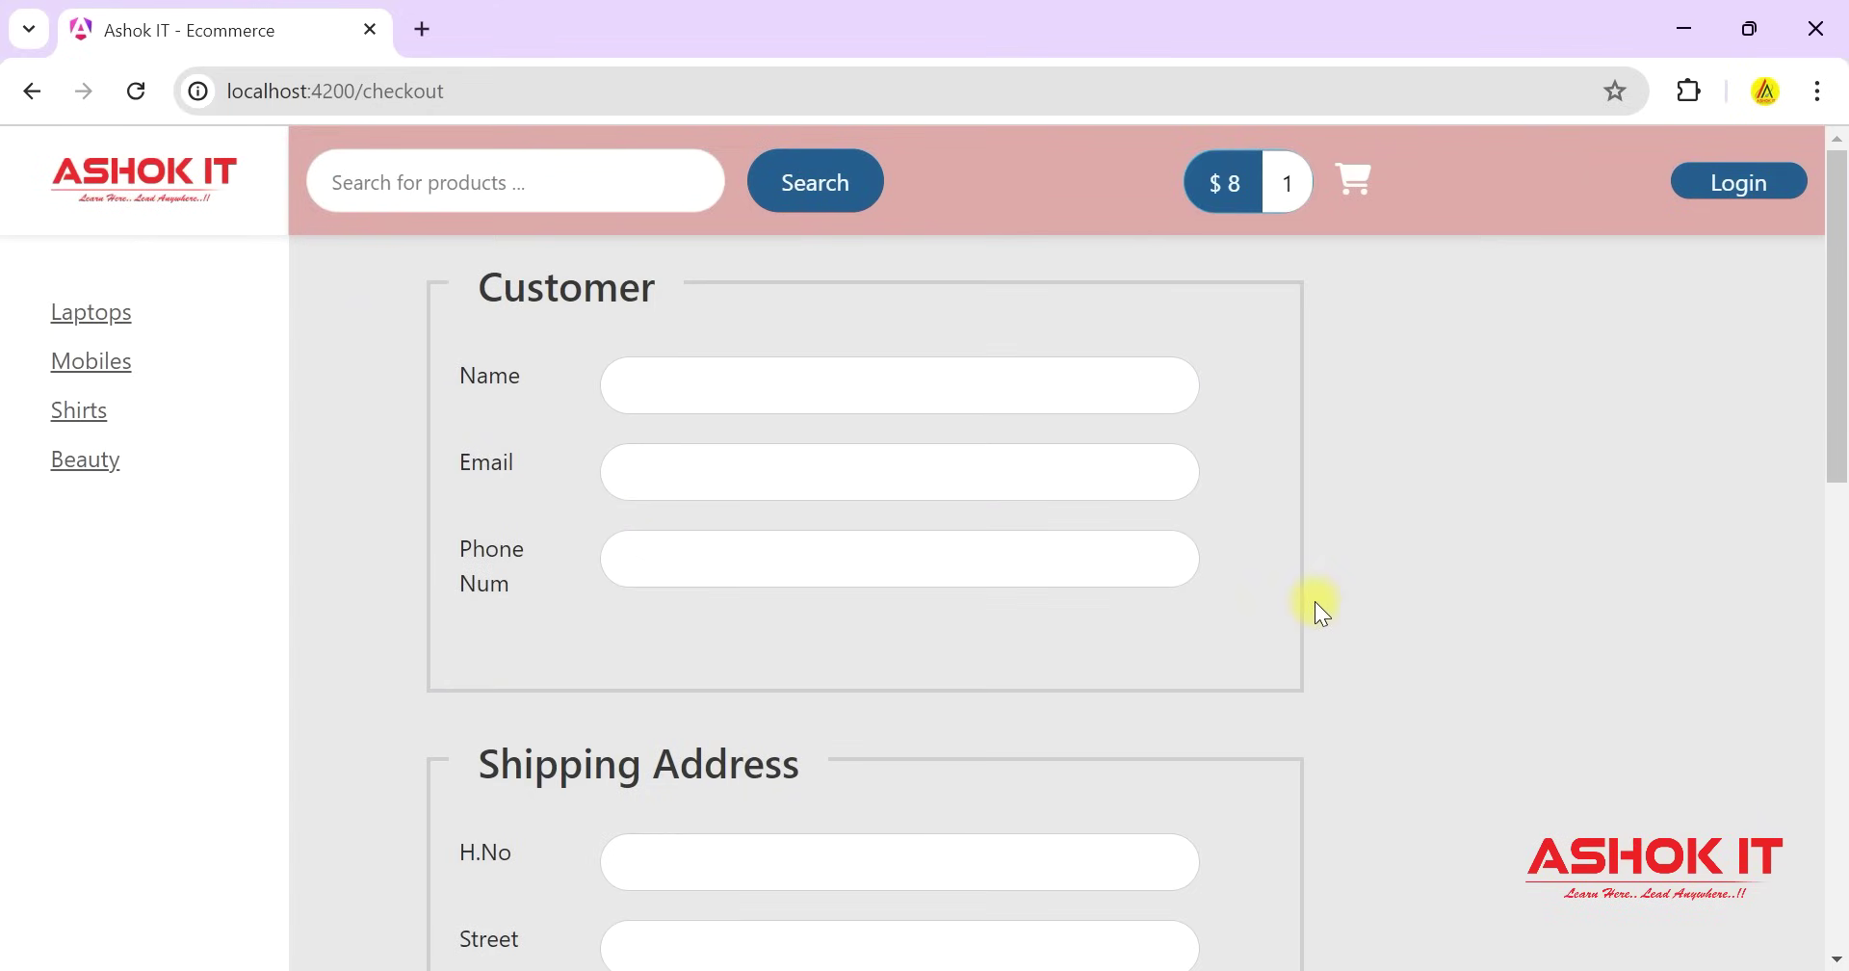
Autofill the name, email and street from saved details, then correct the email address.
left_click(963, 392)
left_click(812, 484)
left_click(749, 471)
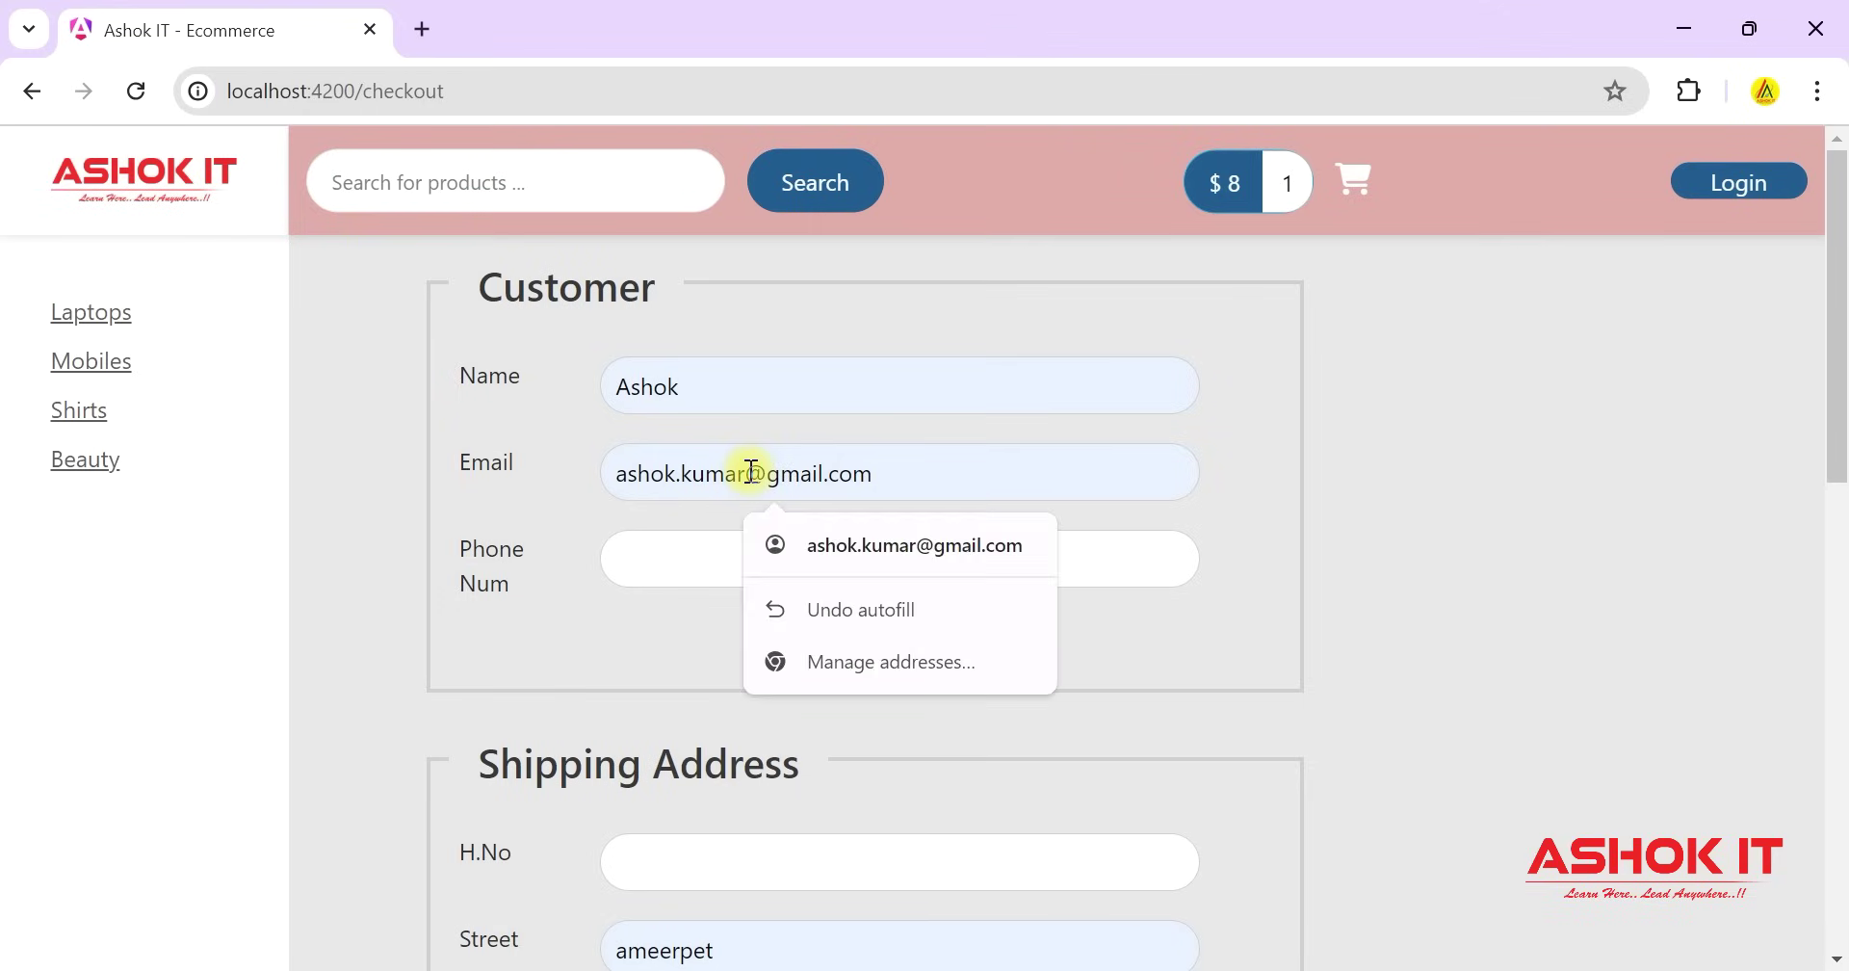
key("BackSpace")
key("BackSpace")
key("BackSpace")
key("BackSpace")
key("BackSpace")
key("BackSpace")
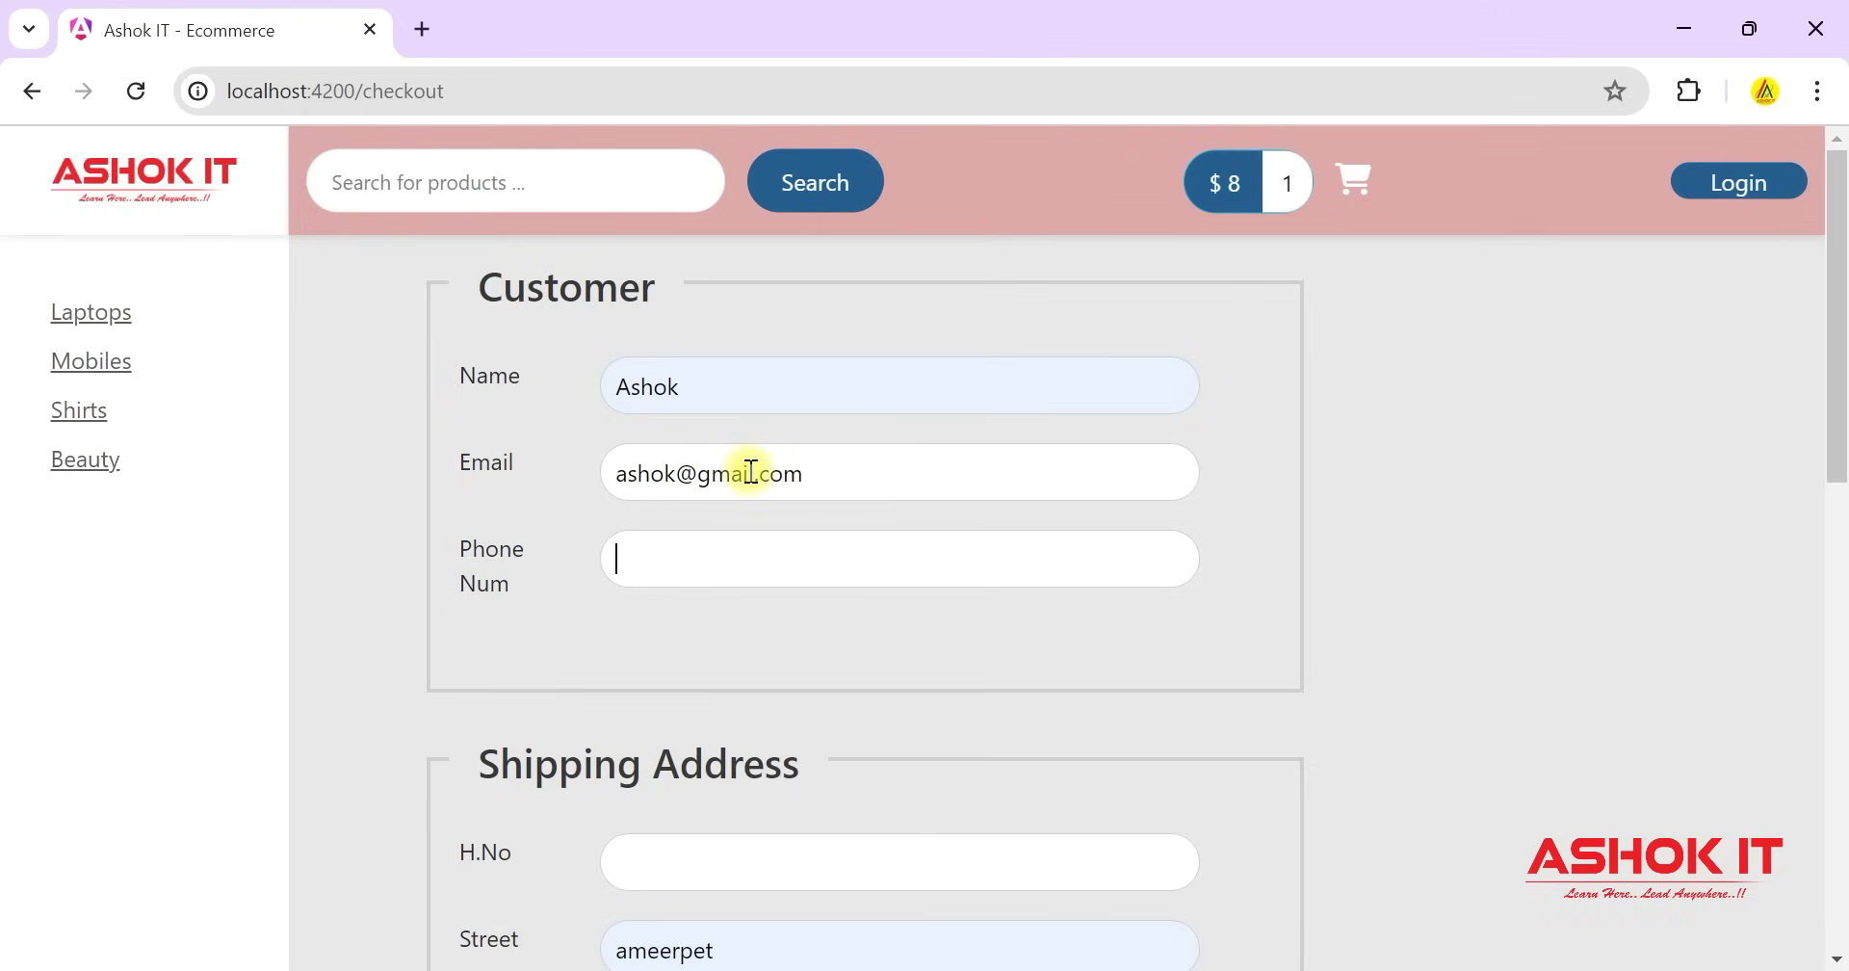
type("34353535")
Fill in the house number and change the State to Telangana.
scroll(834, 521, "down", 3)
left_click(800, 587)
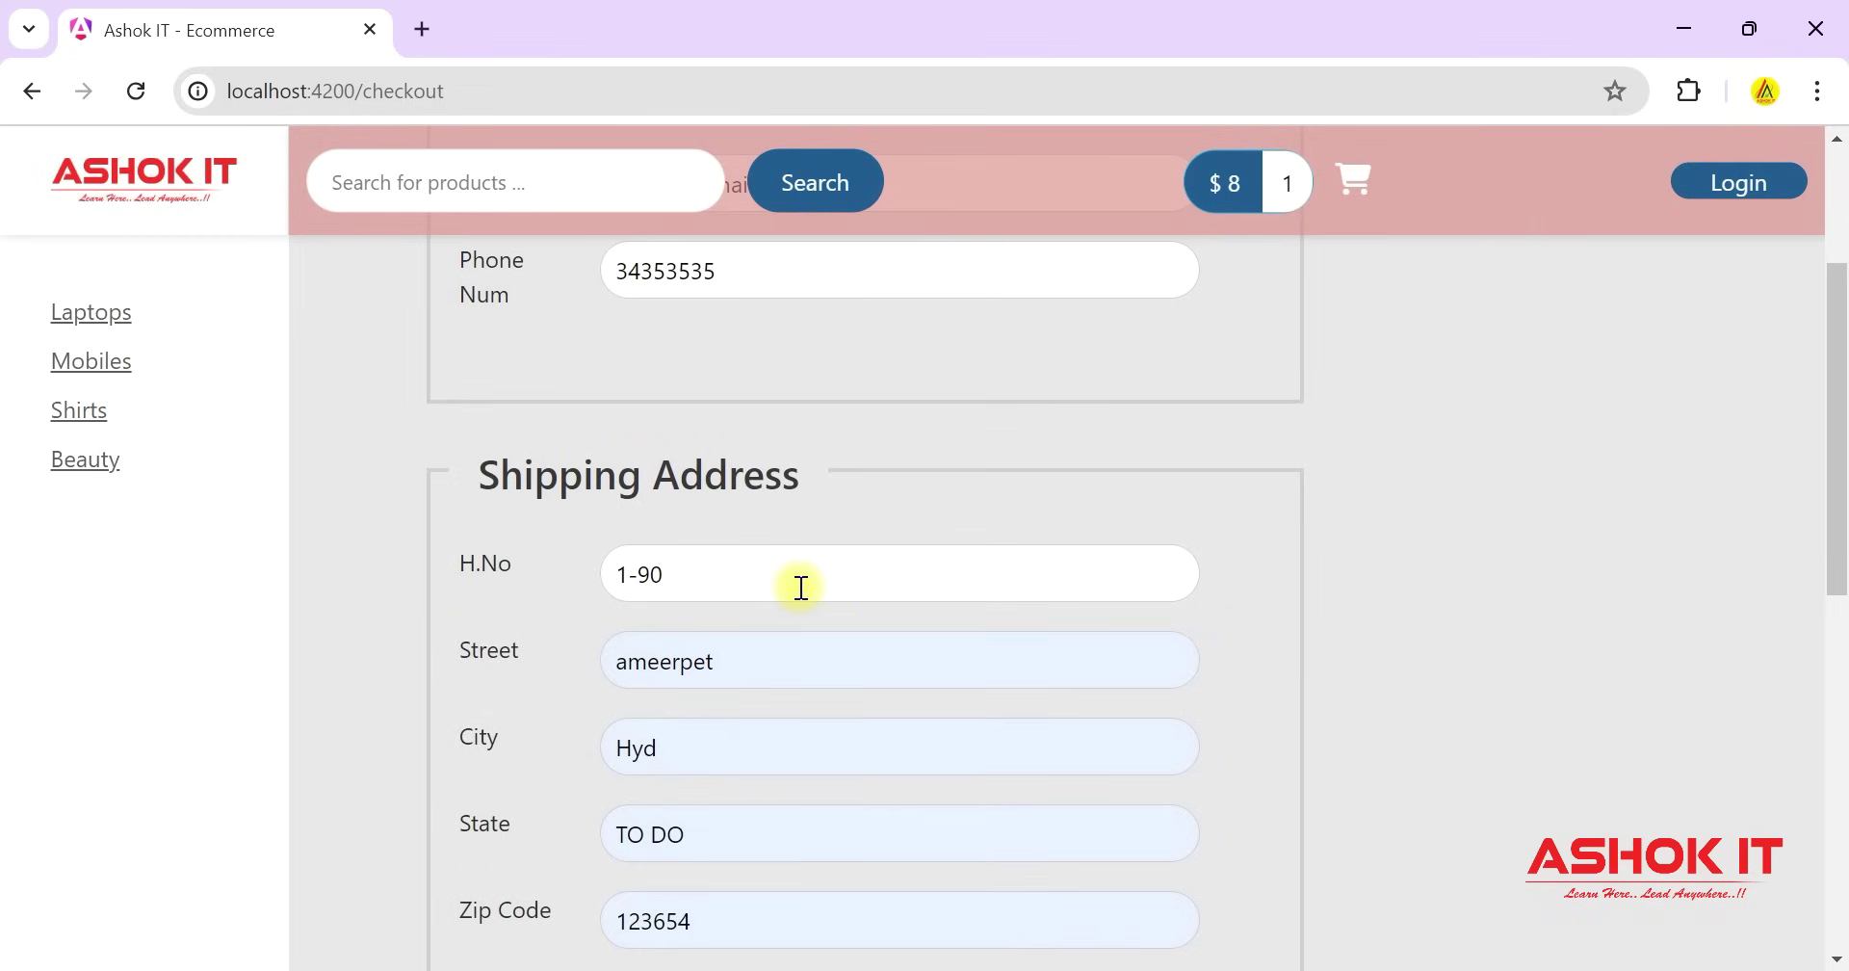
scroll(800, 587, "down", 1)
left_click(755, 675)
key("ctrl+a")
type("T")
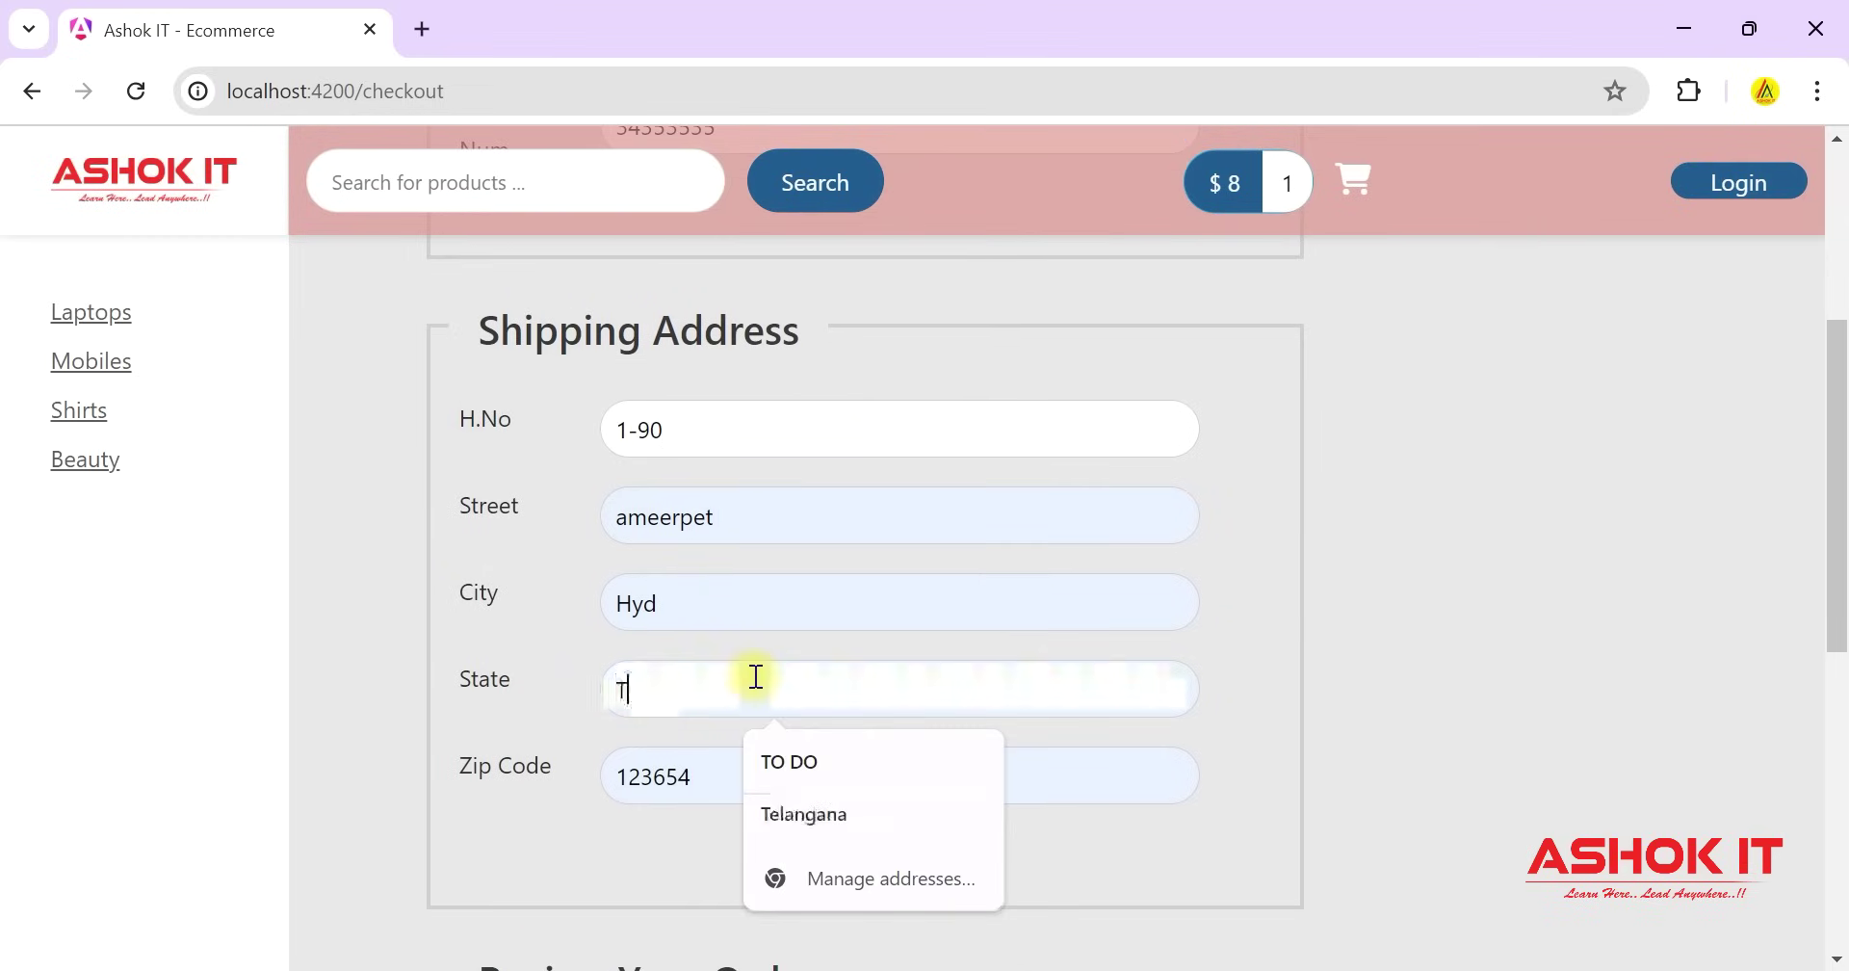
left_click(818, 814)
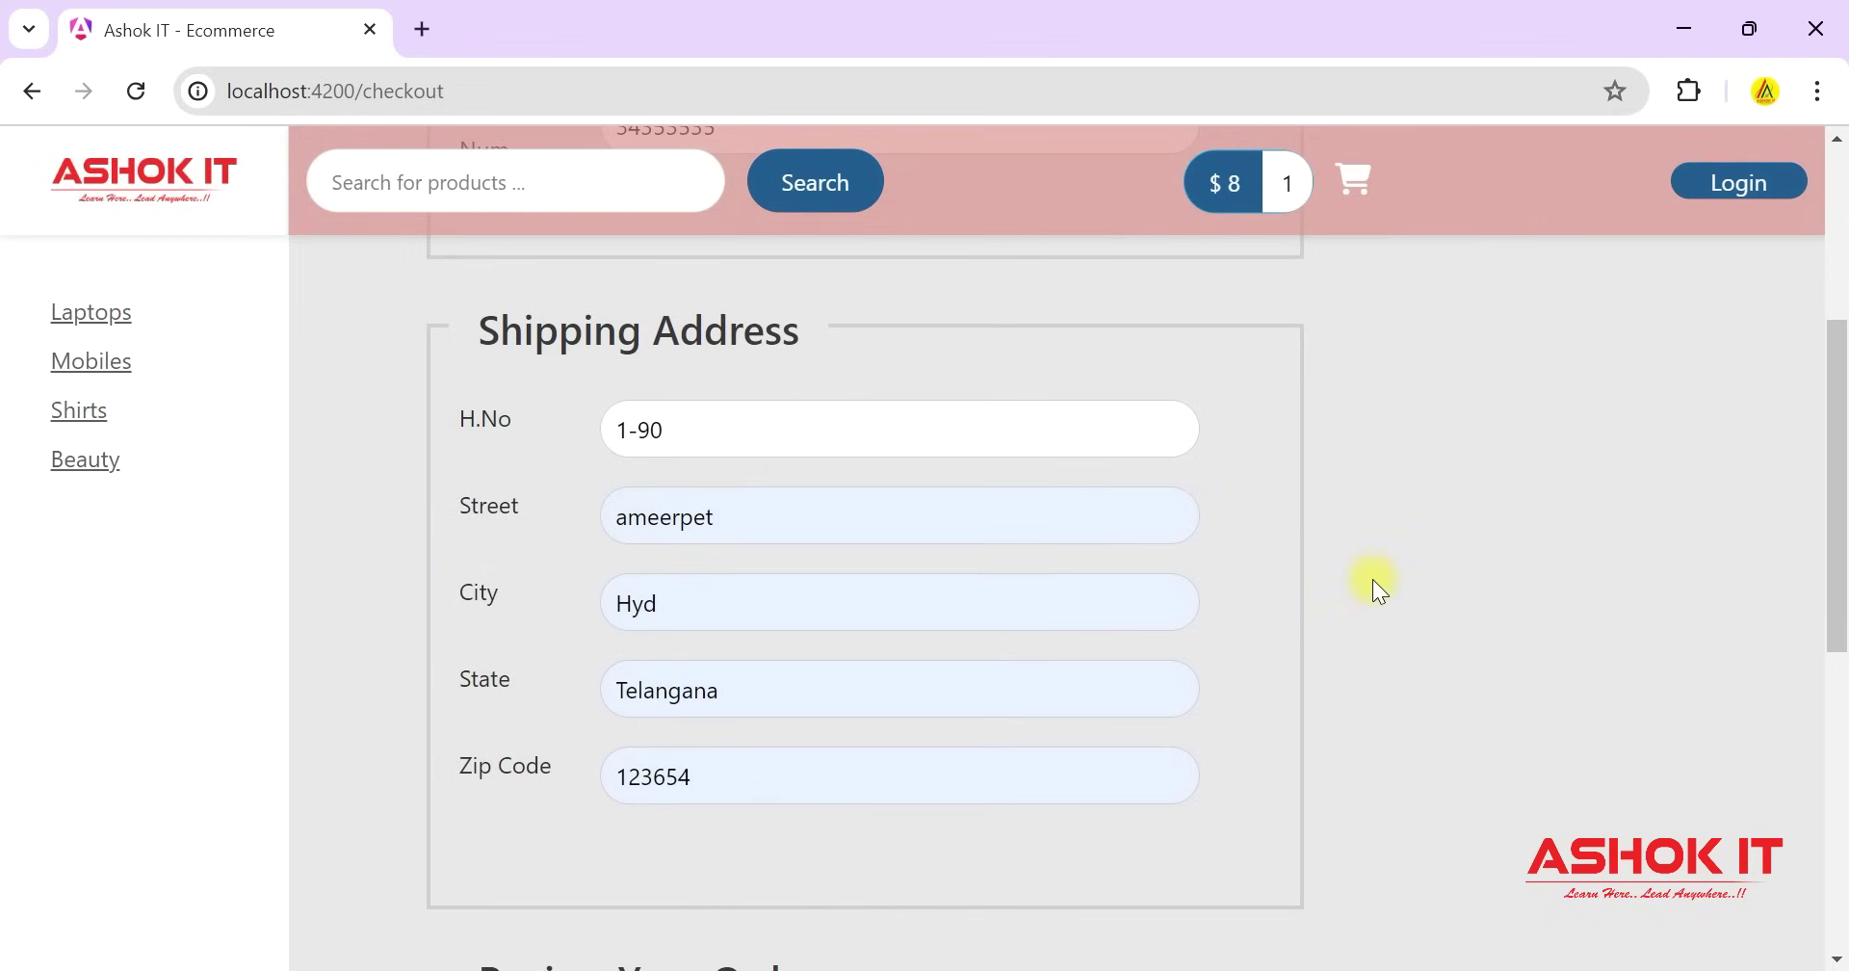
Submit the $8 order for payment with Purchase.
scroll(1372, 582, "down", 4)
scroll(921, 744, "down", 3)
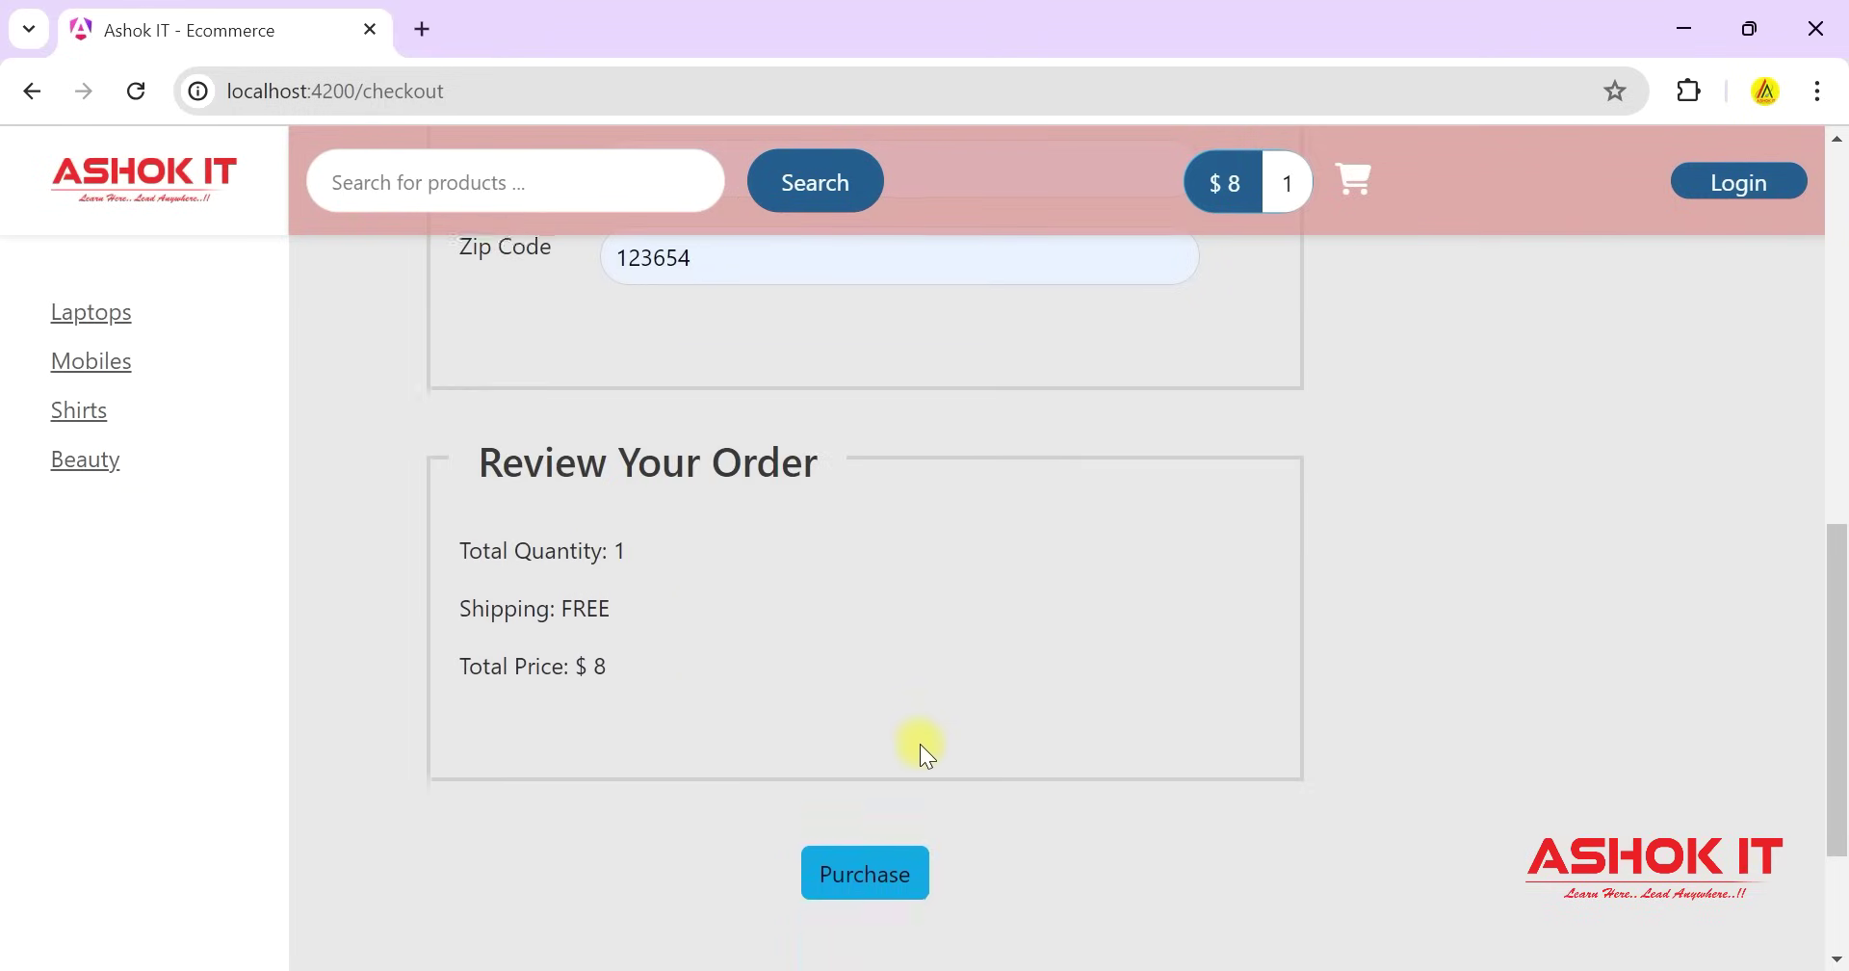
left_click(854, 647)
left_click(864, 645)
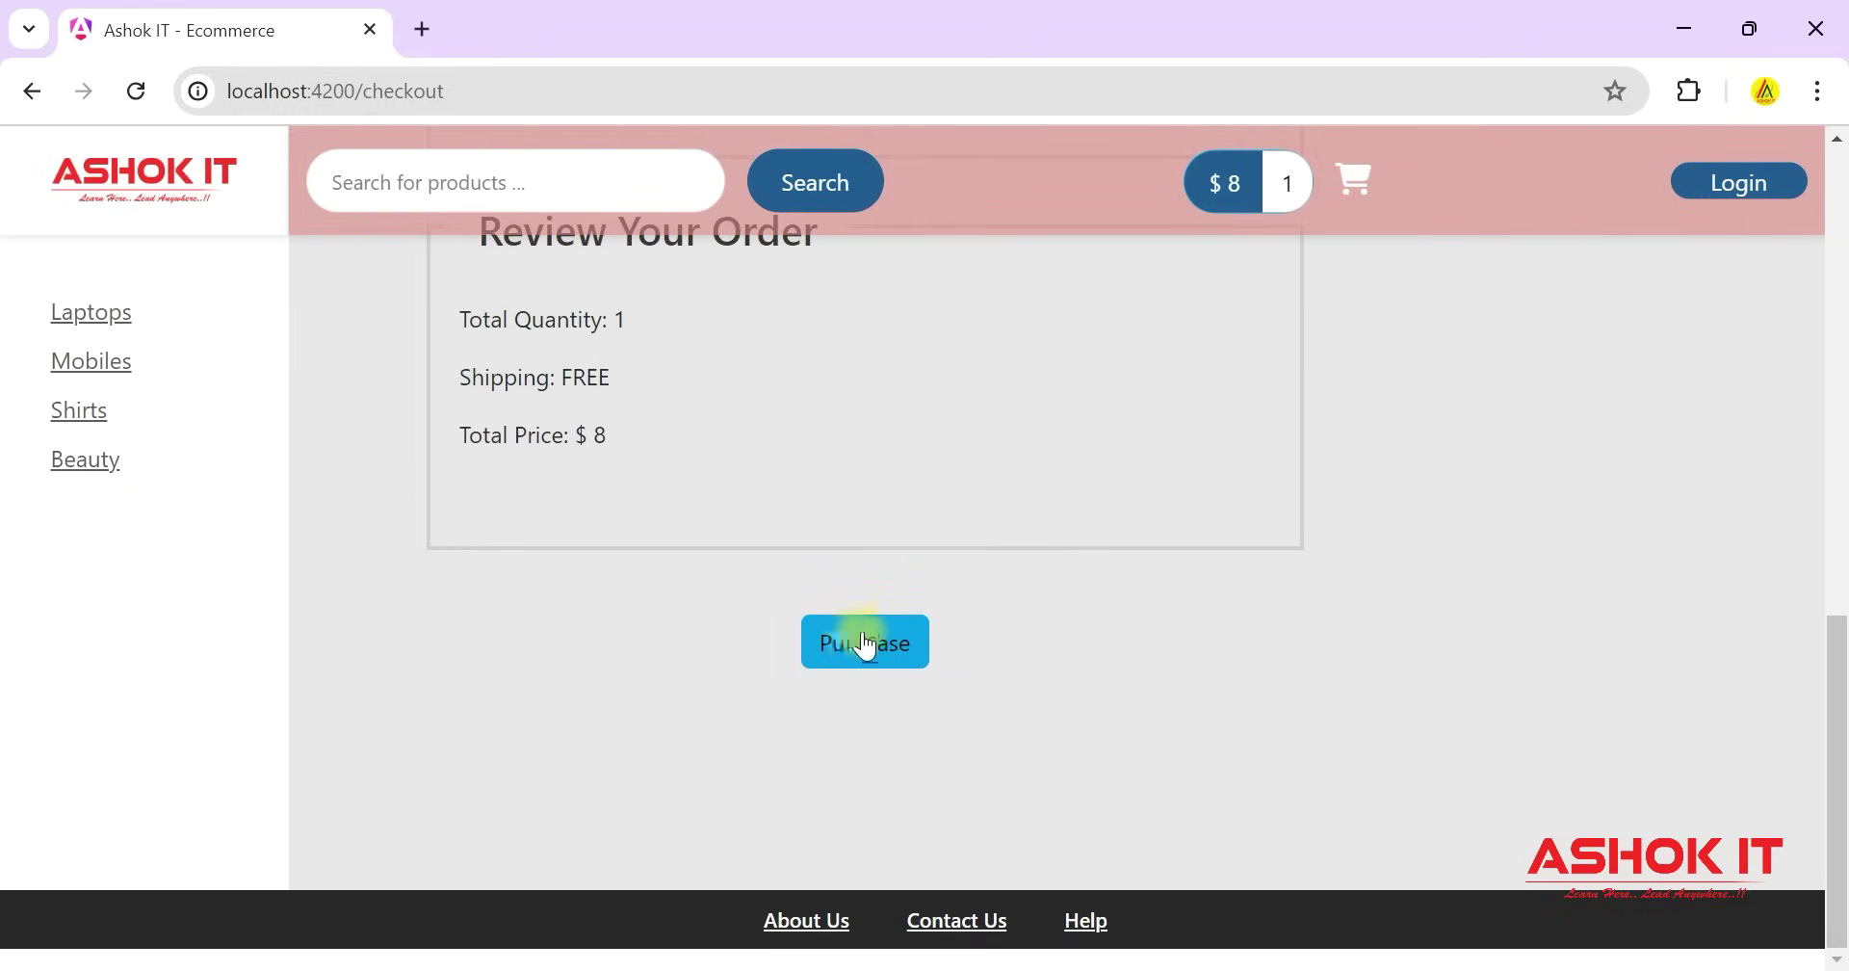
left_click(863, 651)
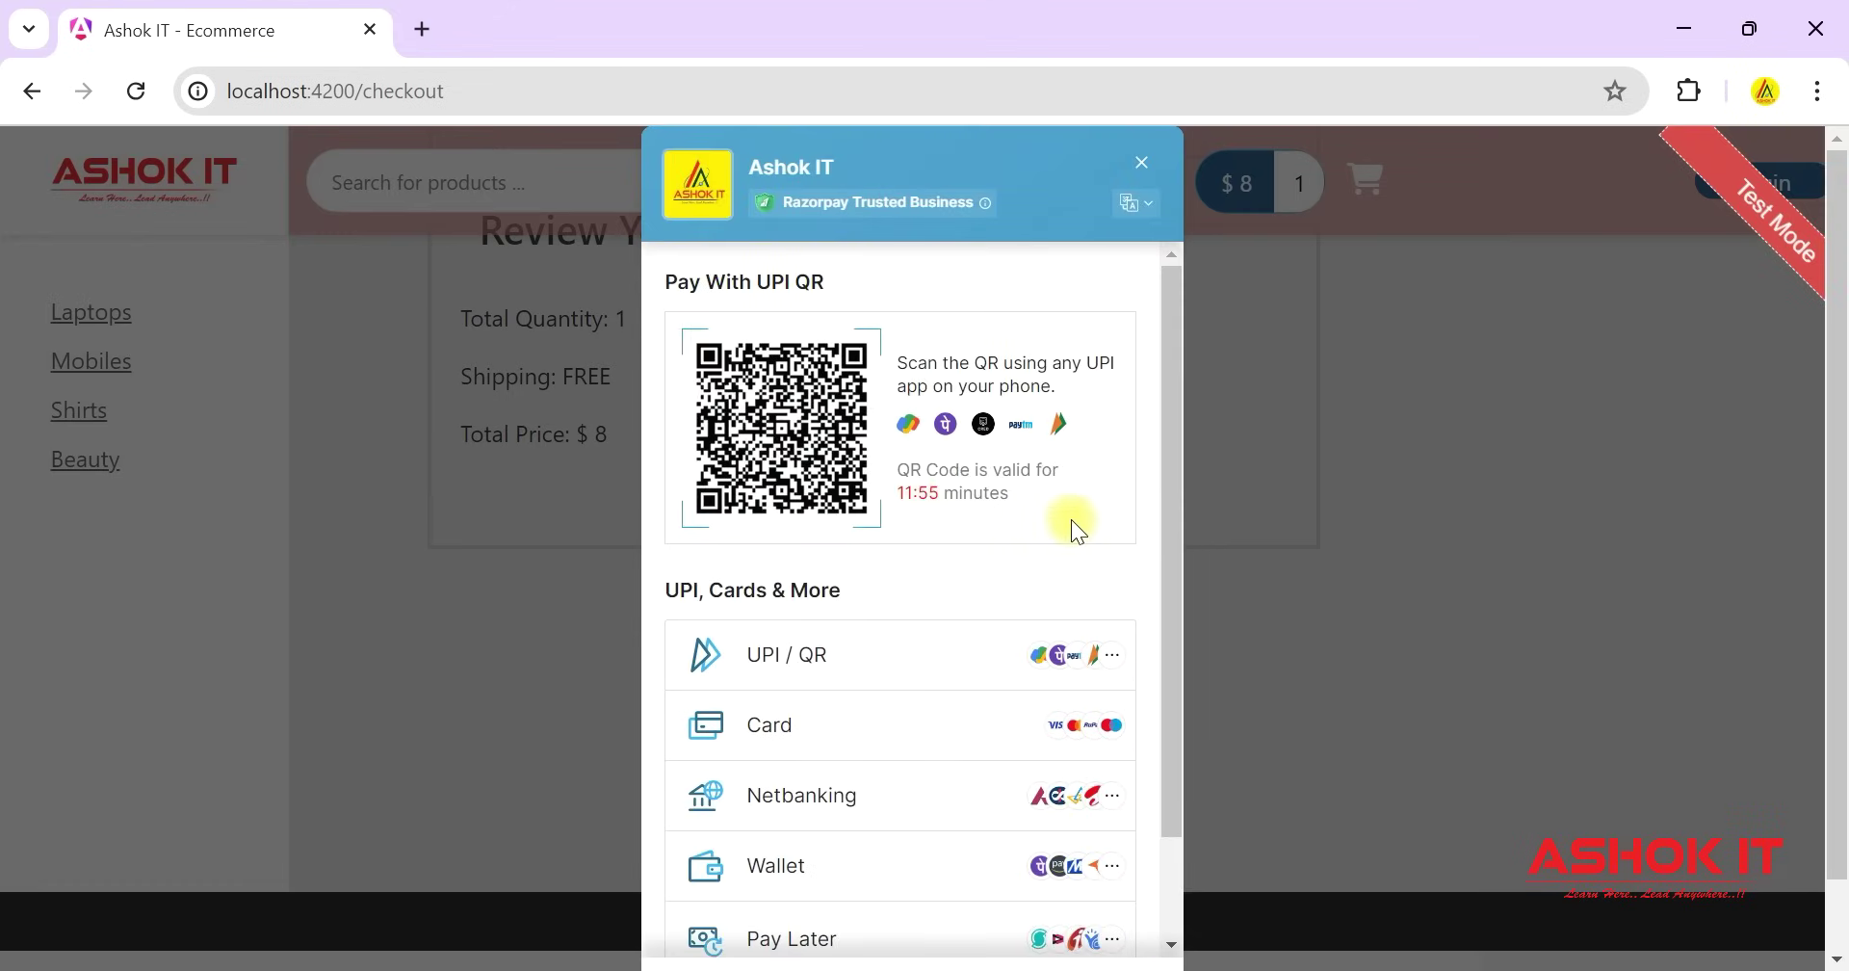
Choose Netbanking, pick Axis as the bank, and confirm the ₹8 payment.
scroll(1069, 525, "down", 2)
scroll(1001, 597, "up", 1)
scroll(1082, 551, "down", 1)
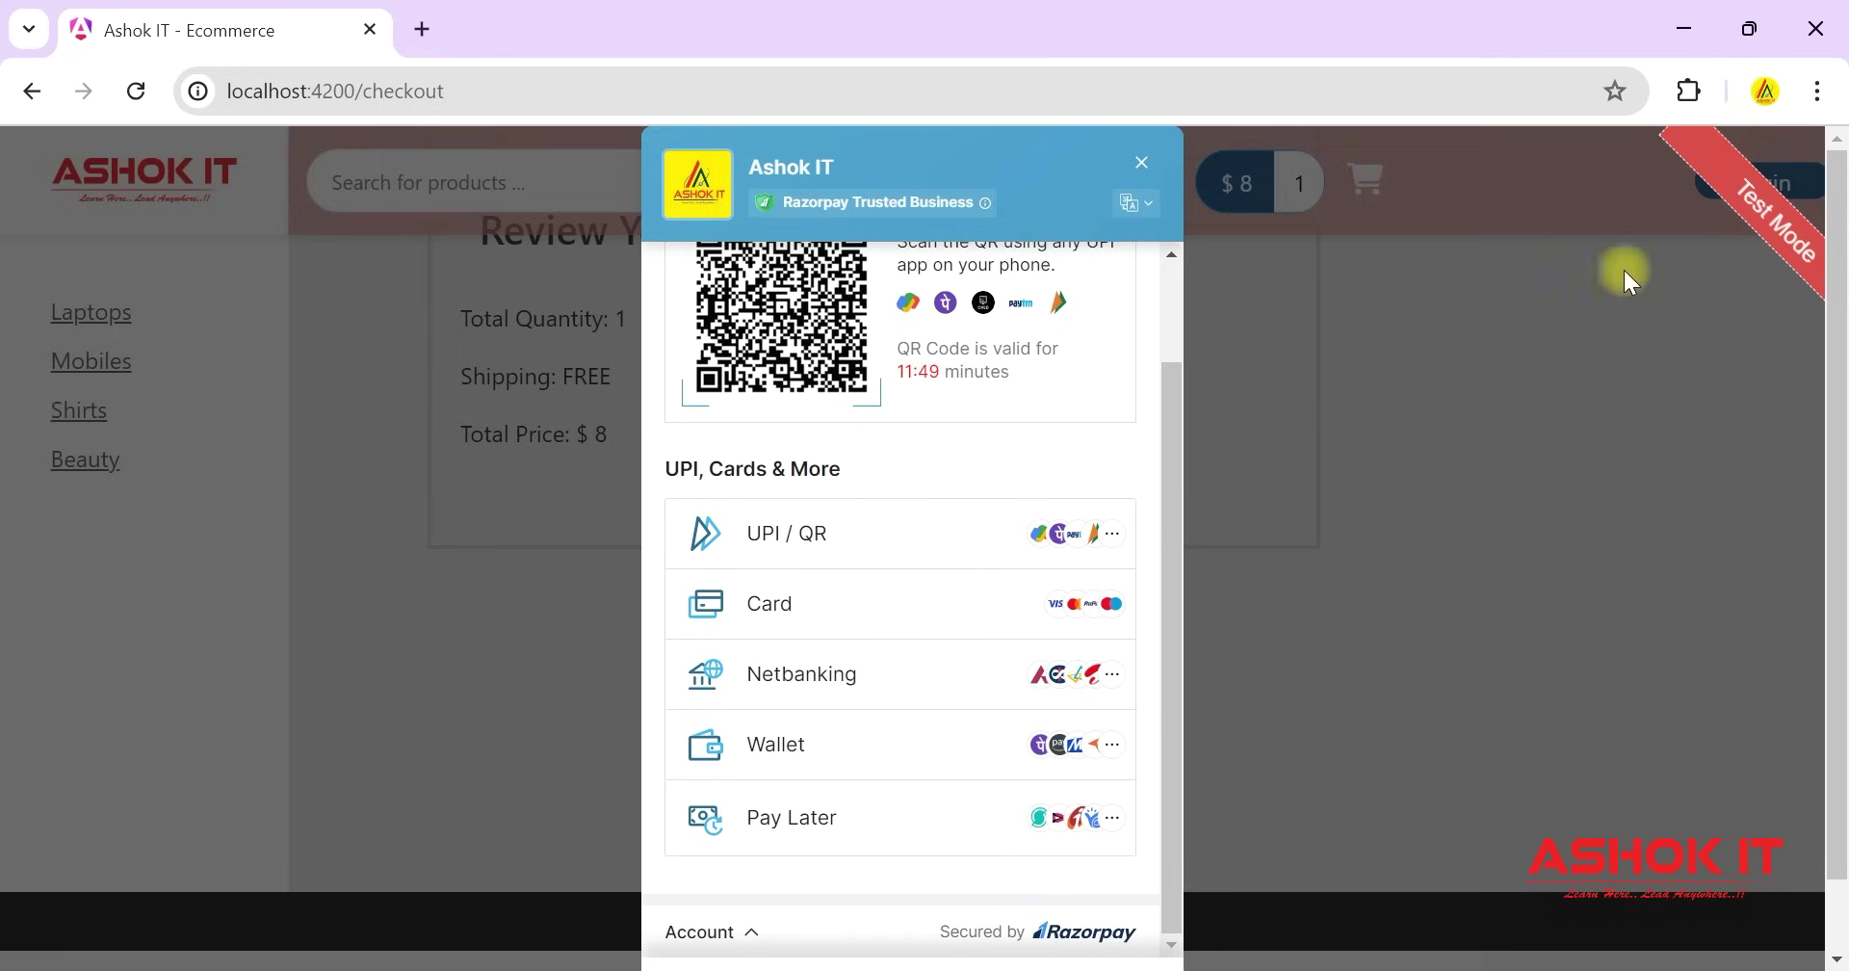
left_click(904, 686)
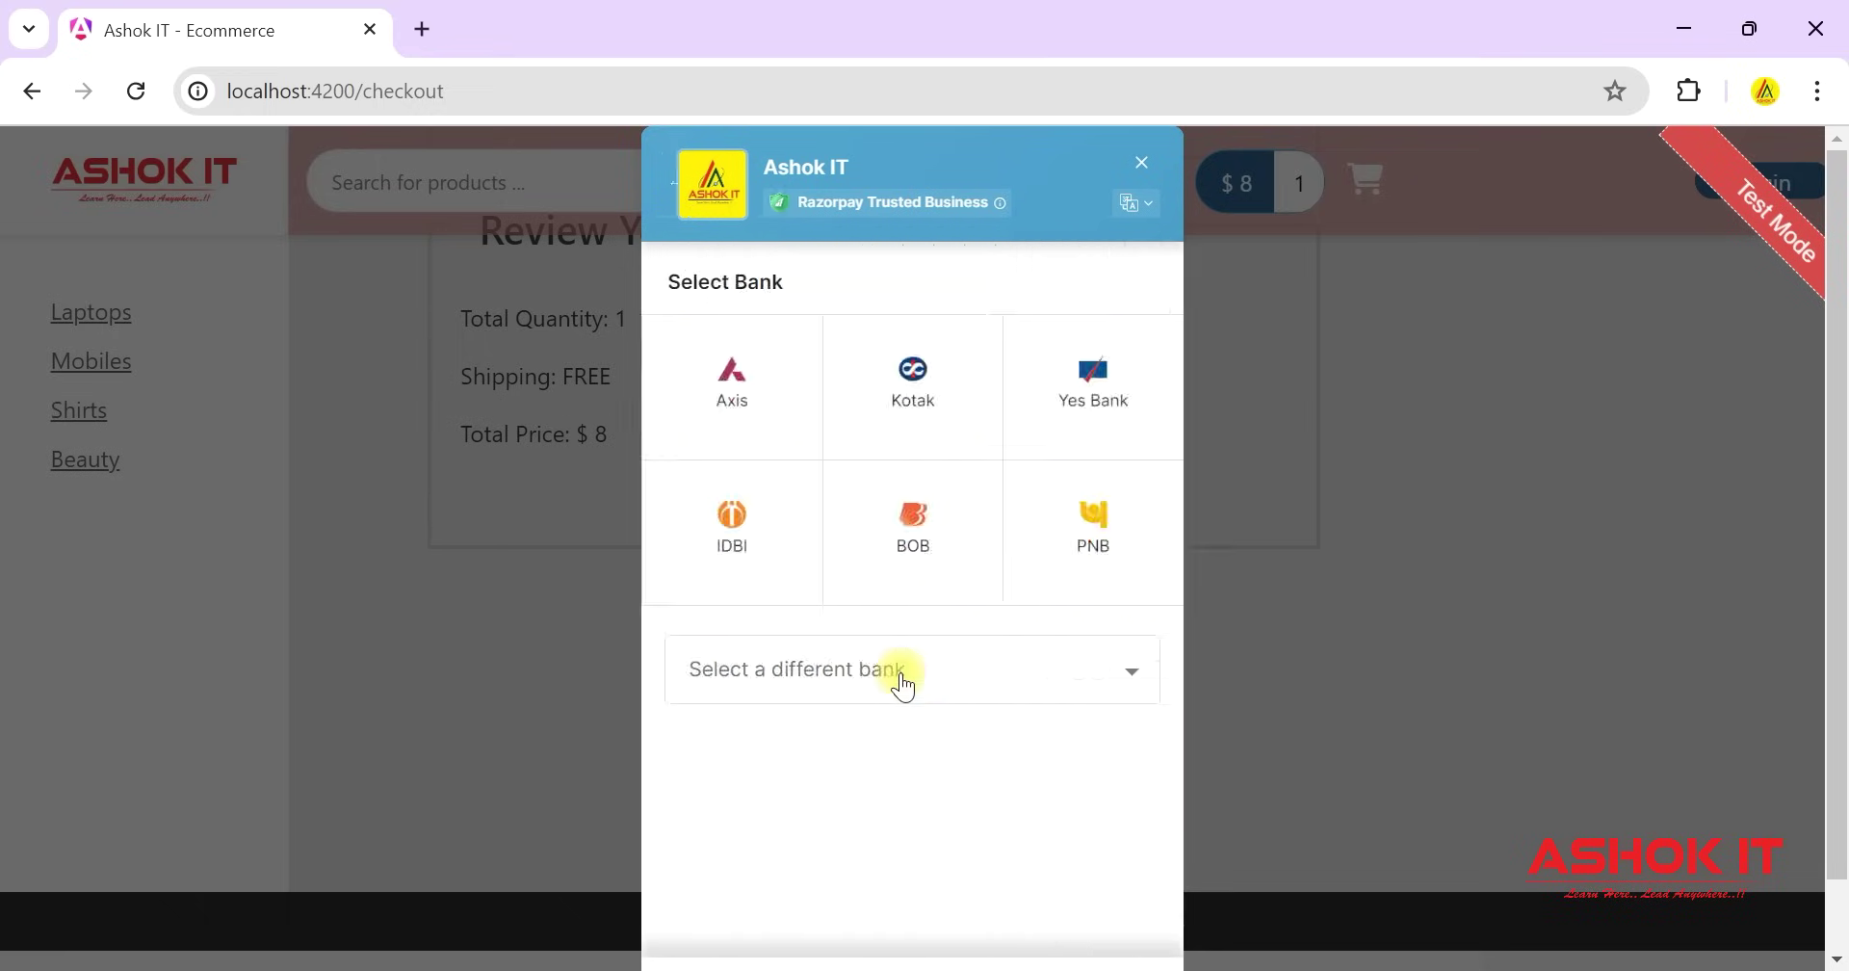
left_click(734, 385)
scroll(1021, 698, "down", 2)
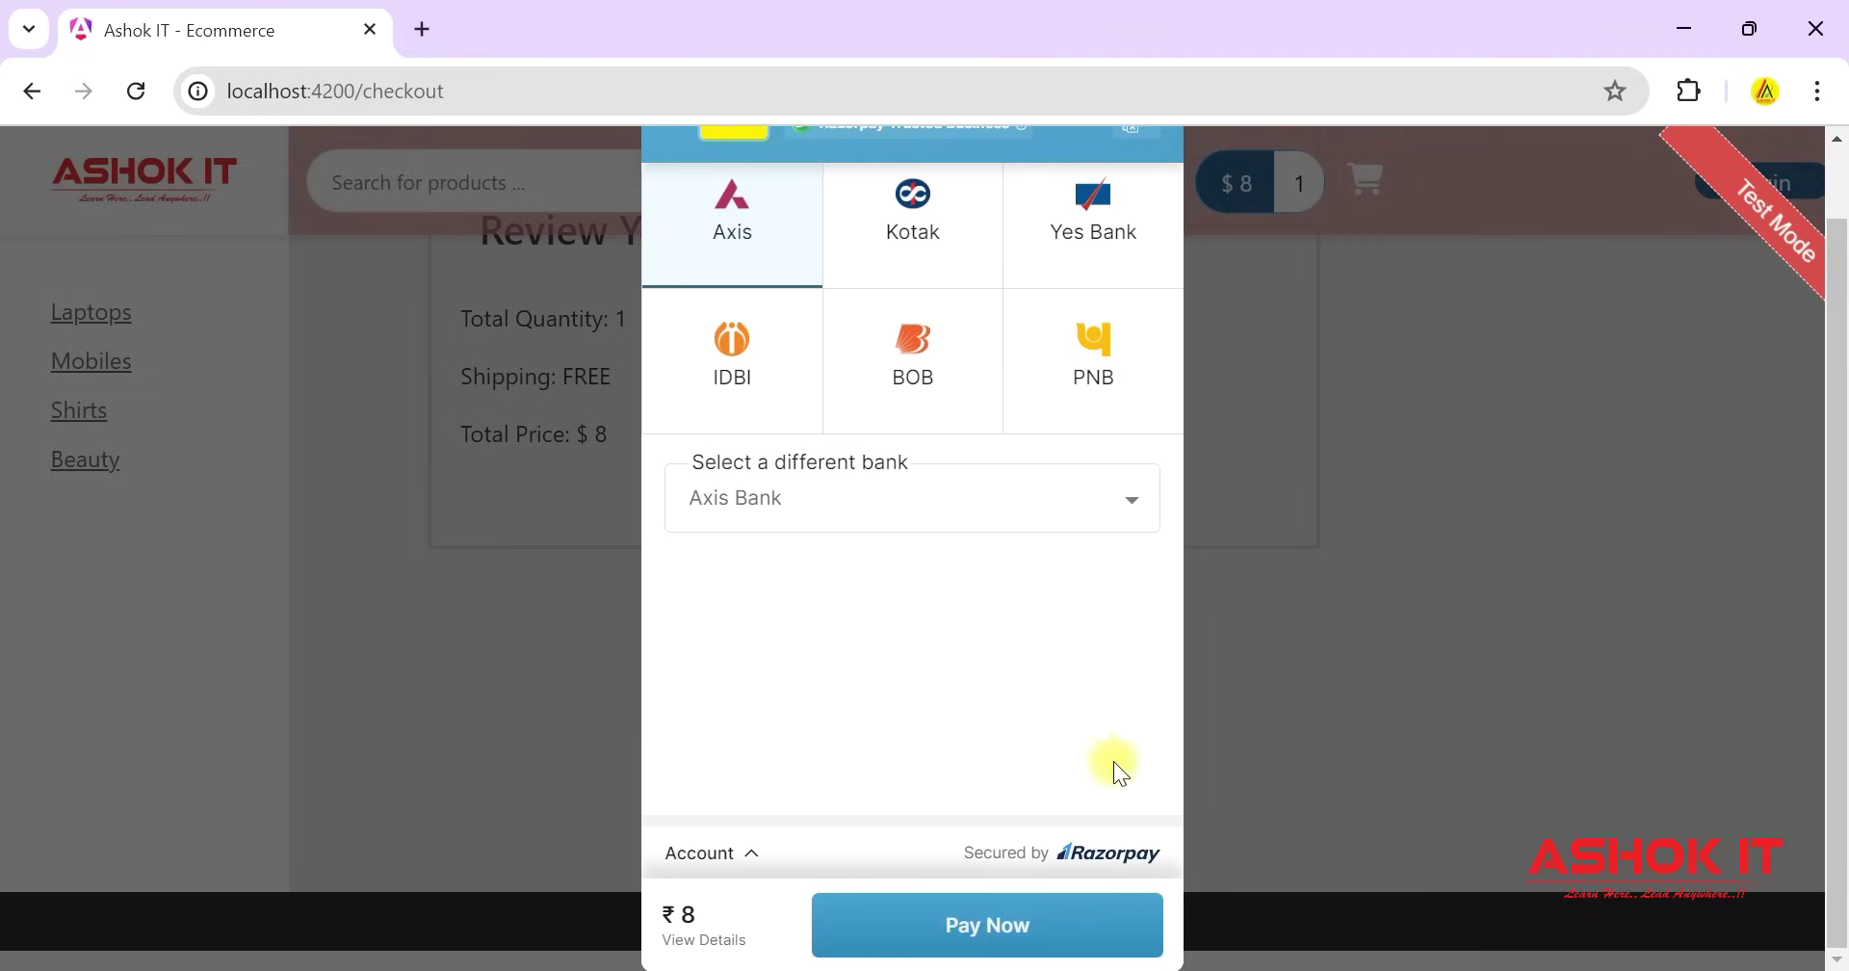
left_click(1065, 919)
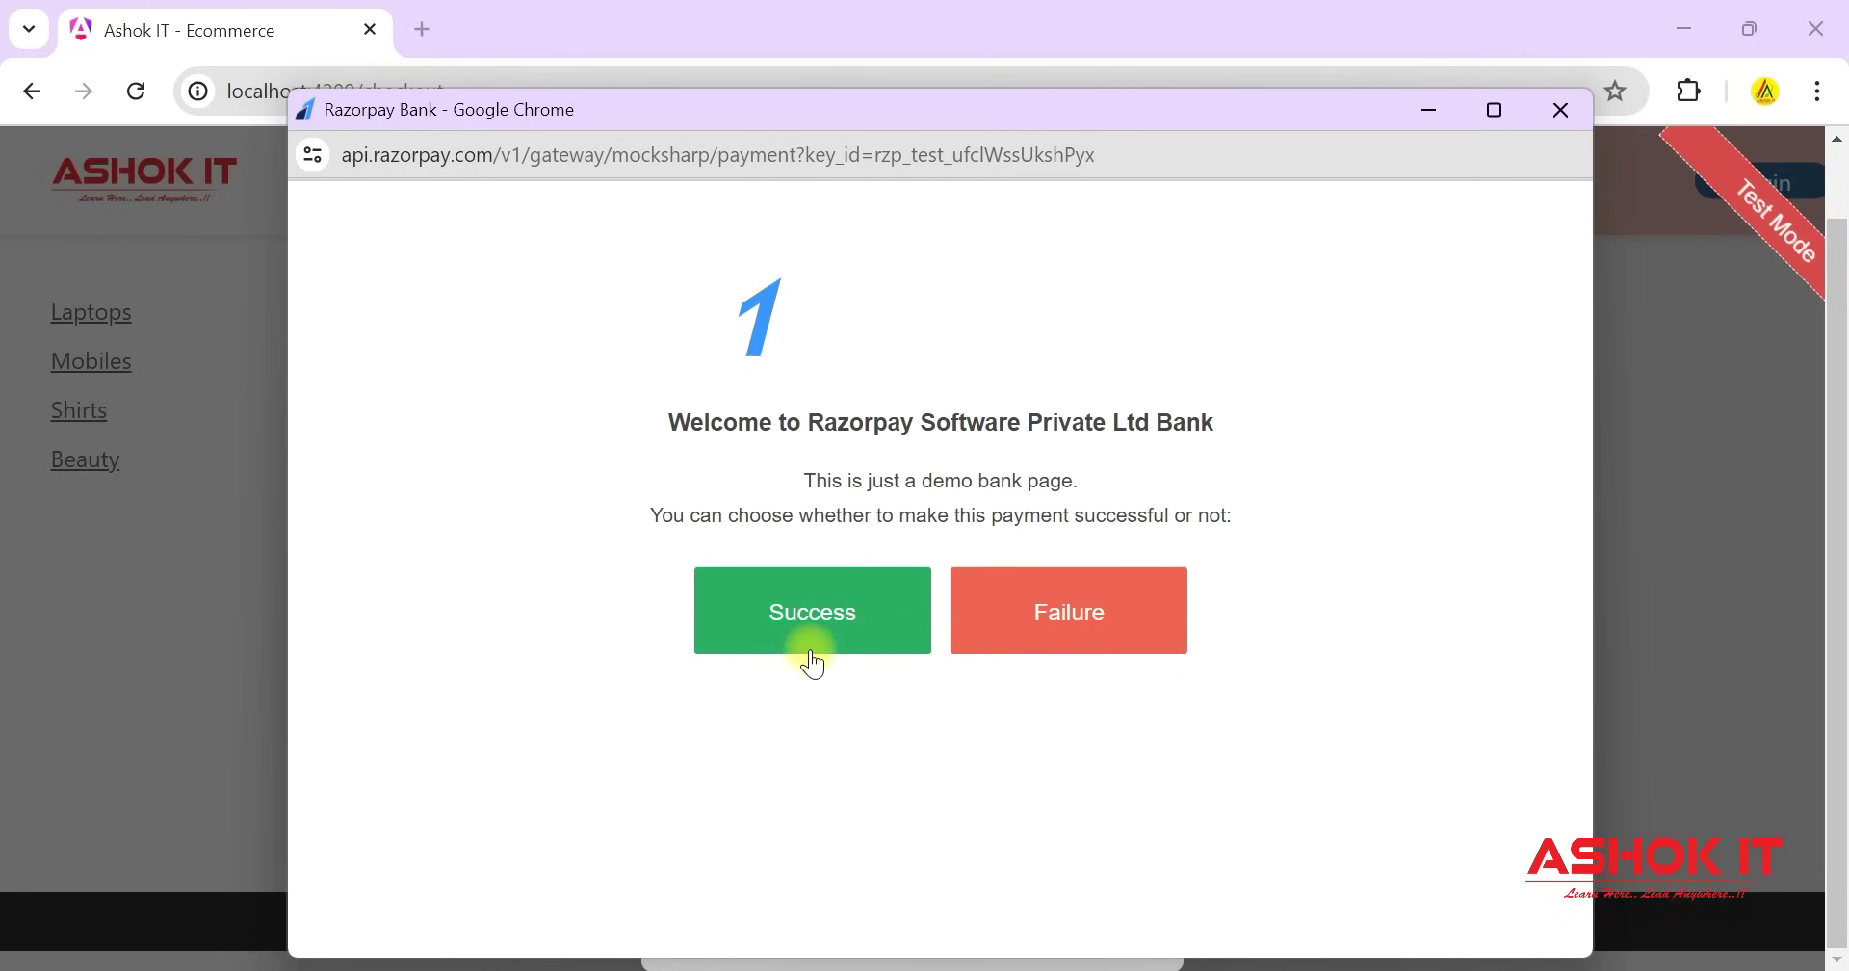
Mark the test payment as Success and return to the store via the ASHOK IT logo.
left_click(829, 608)
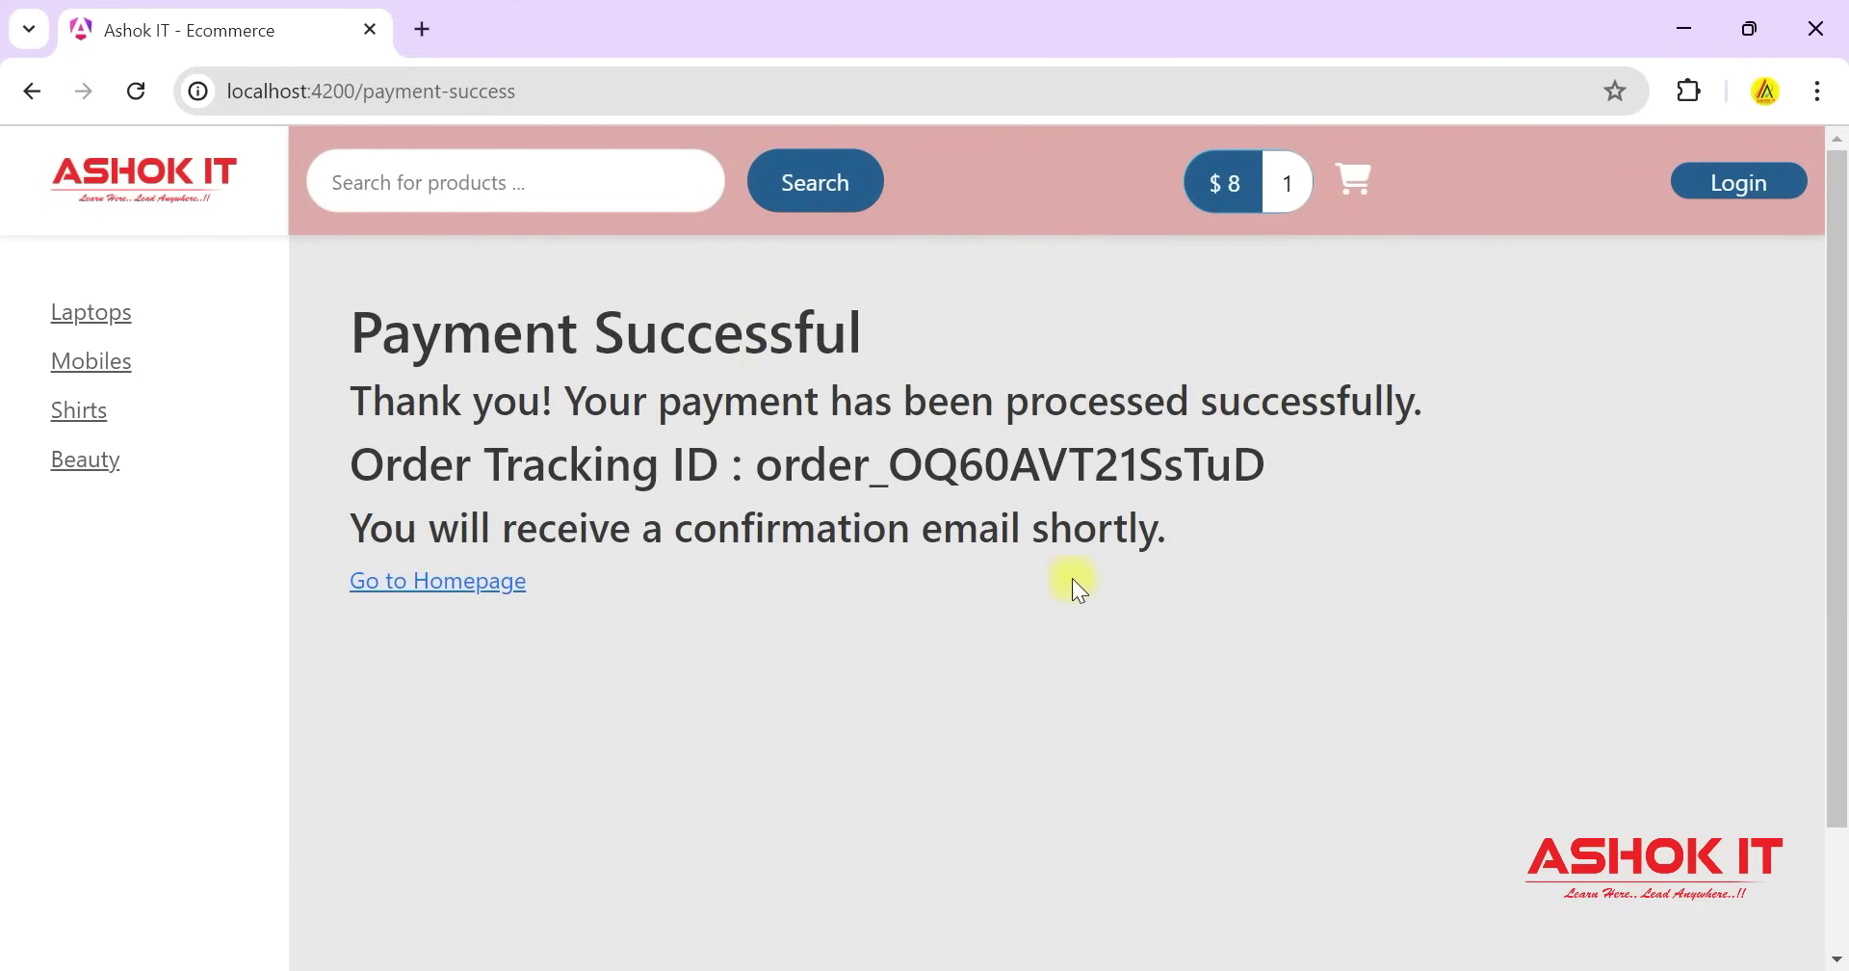
left_click(198, 175)
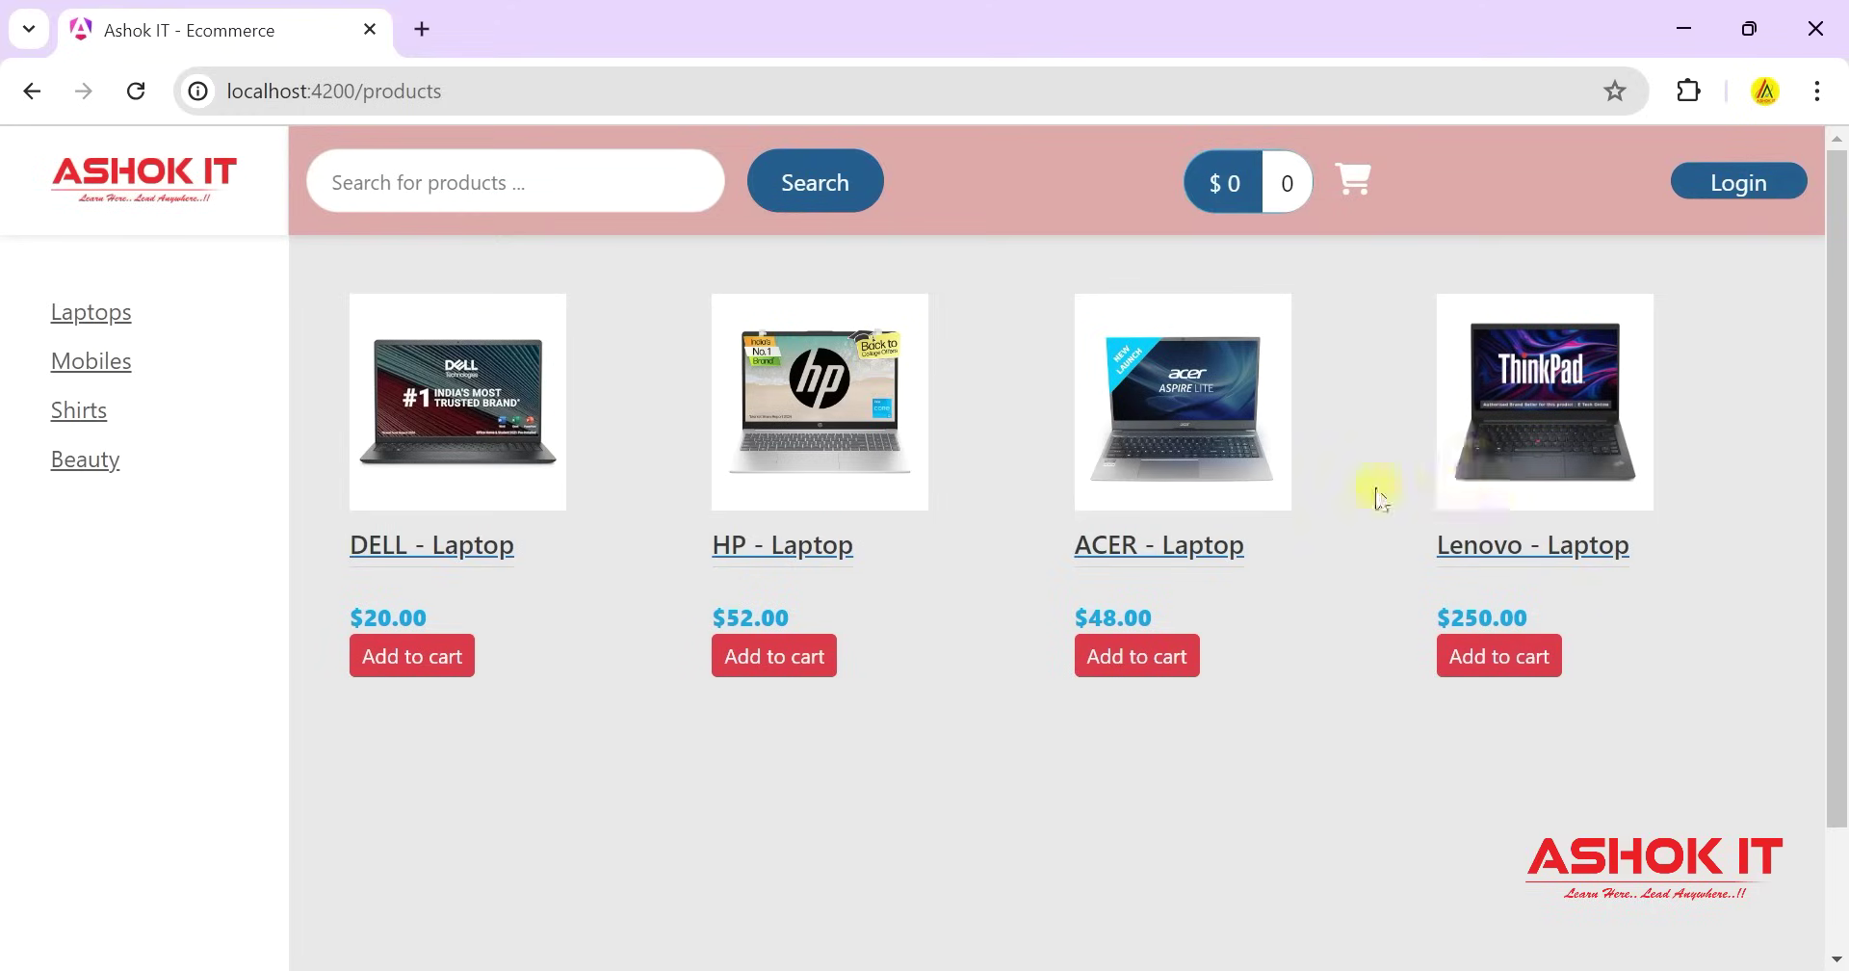
Log in with the account email and password to reach Your Orders, showing the new $8.00 order.
left_click(1736, 183)
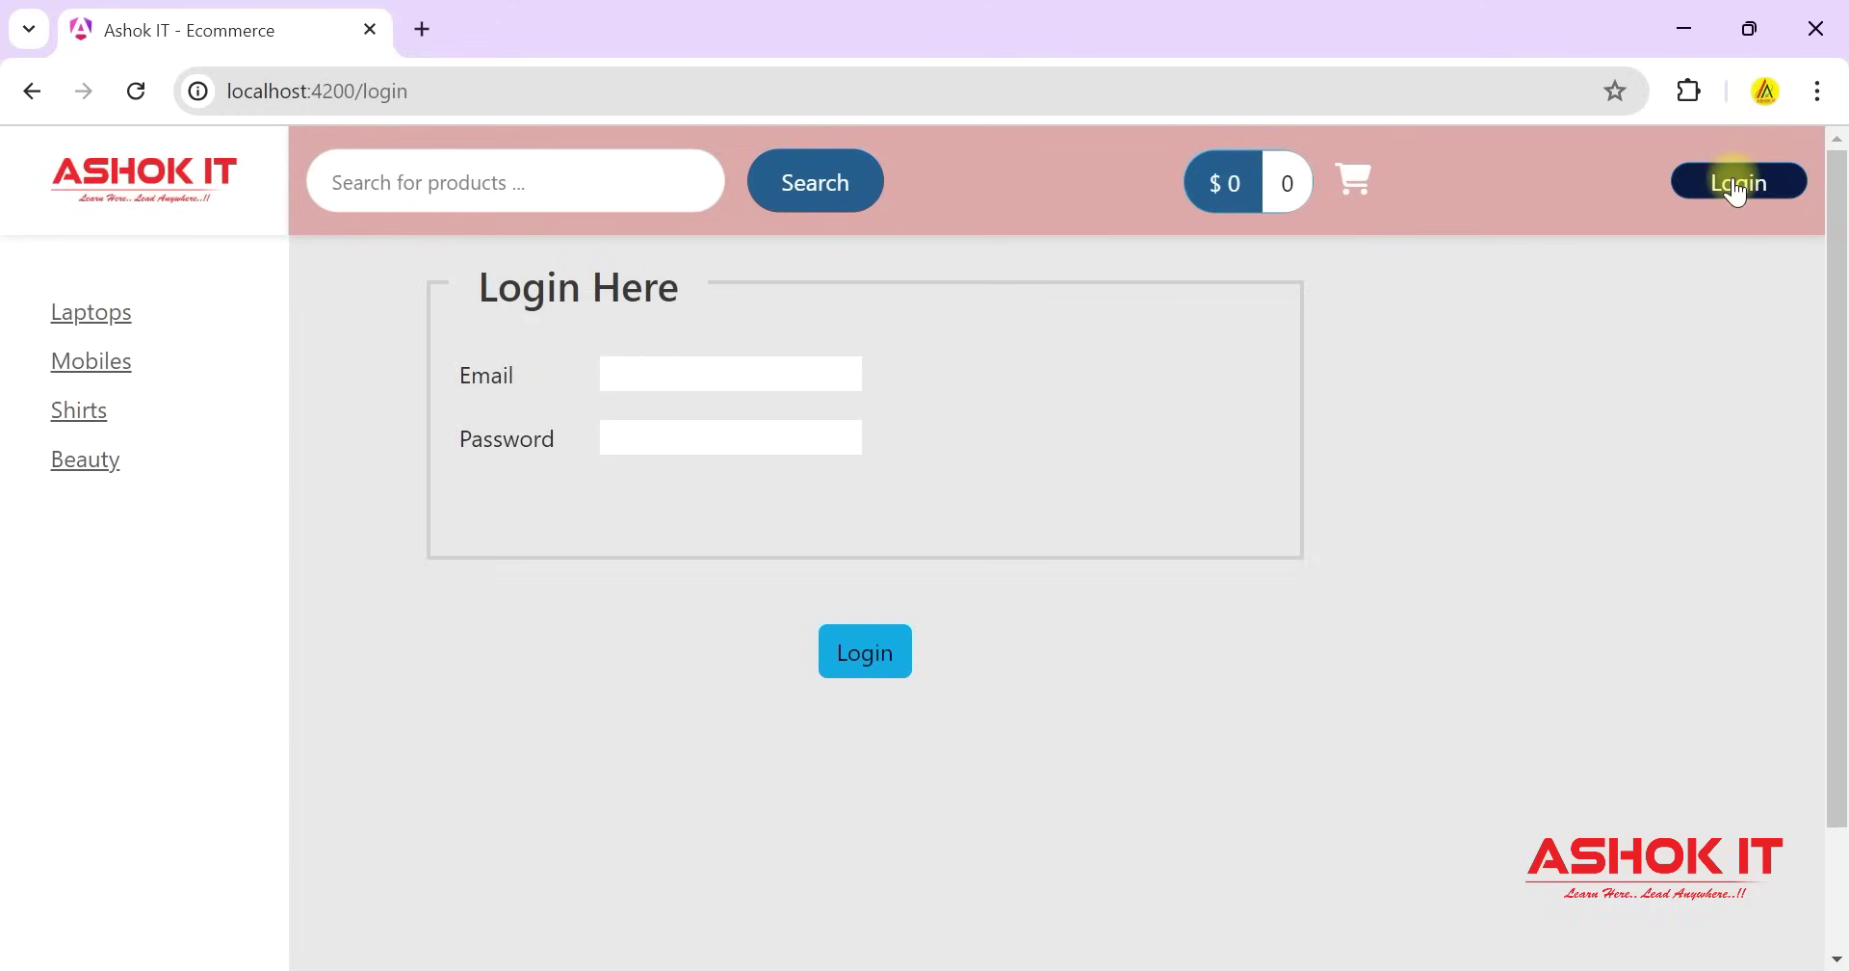
left_click(767, 364)
type("ashok@g")
left_click(761, 409)
left_click(872, 657)
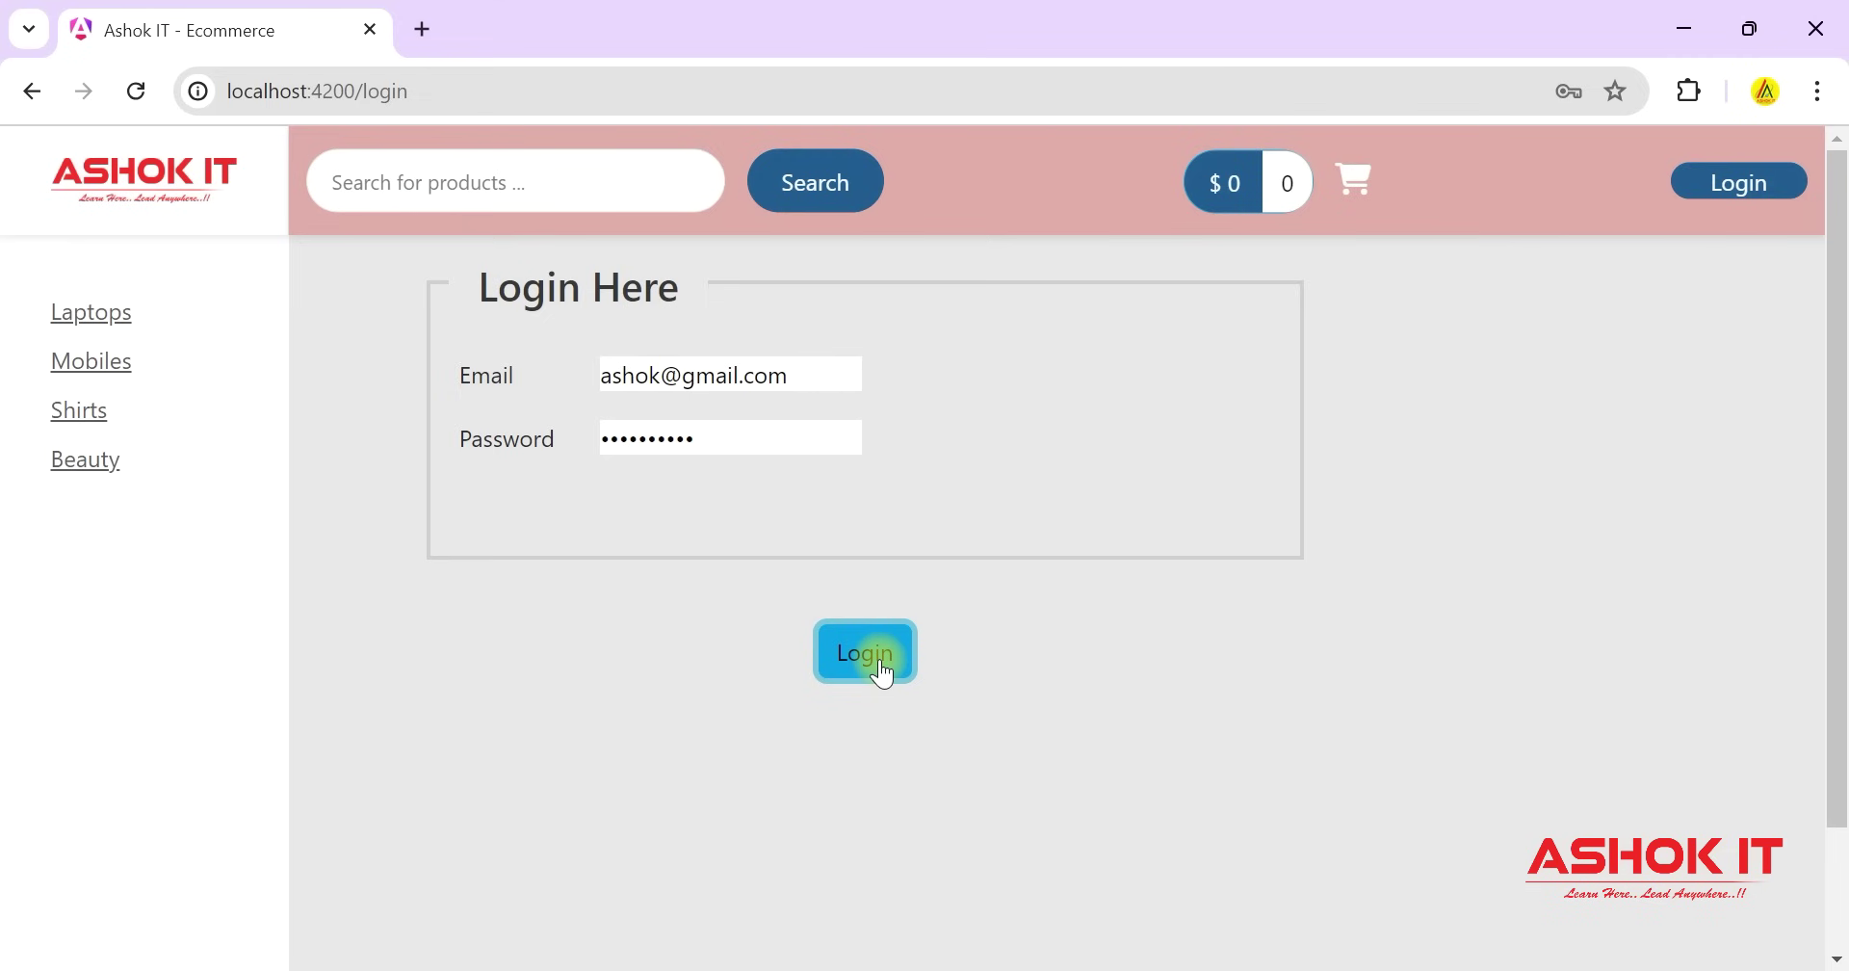
left_click(881, 664)
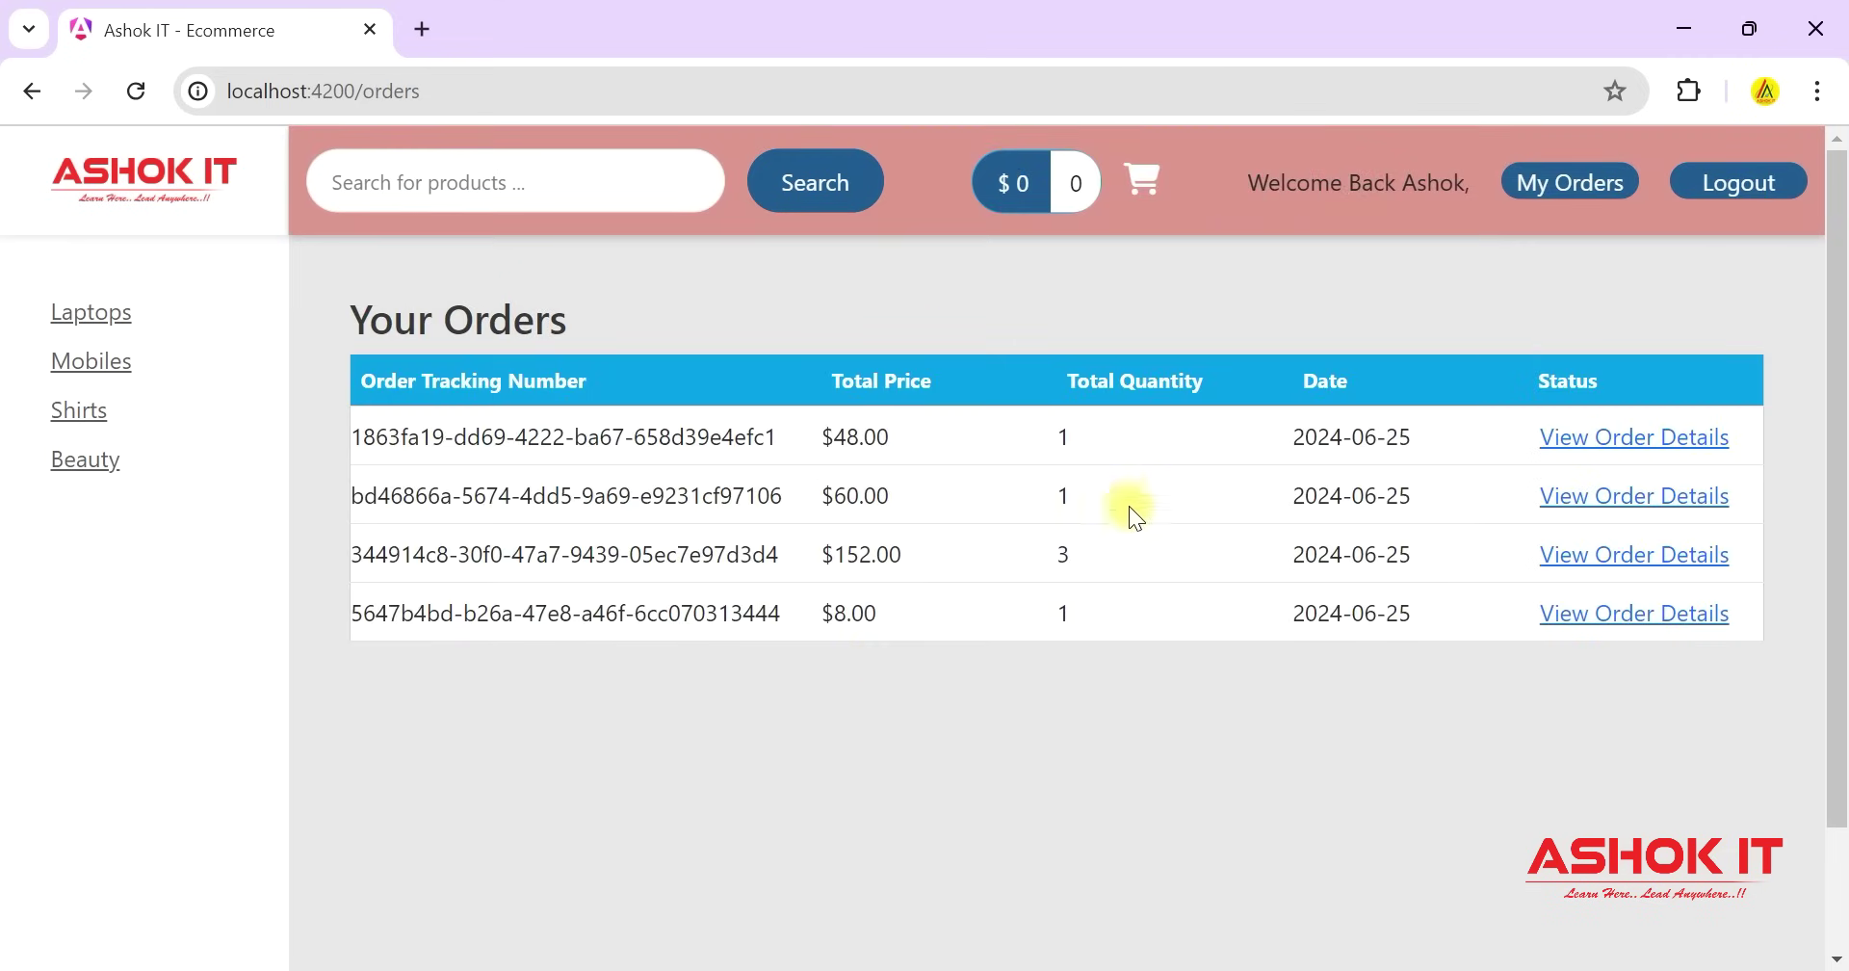